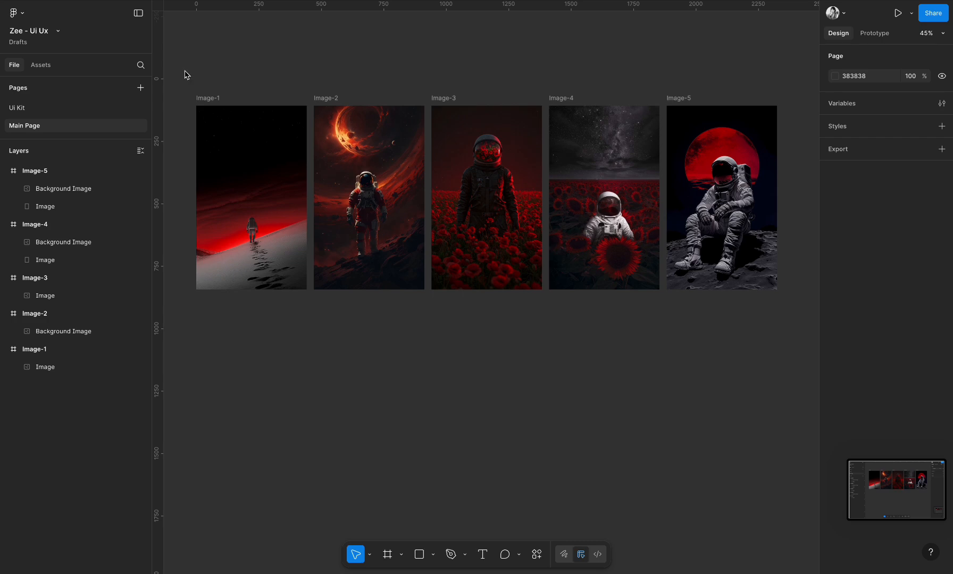
- Inspect the width and height of the Image-5 frame
left_click_drag(183, 72, 755, 396)
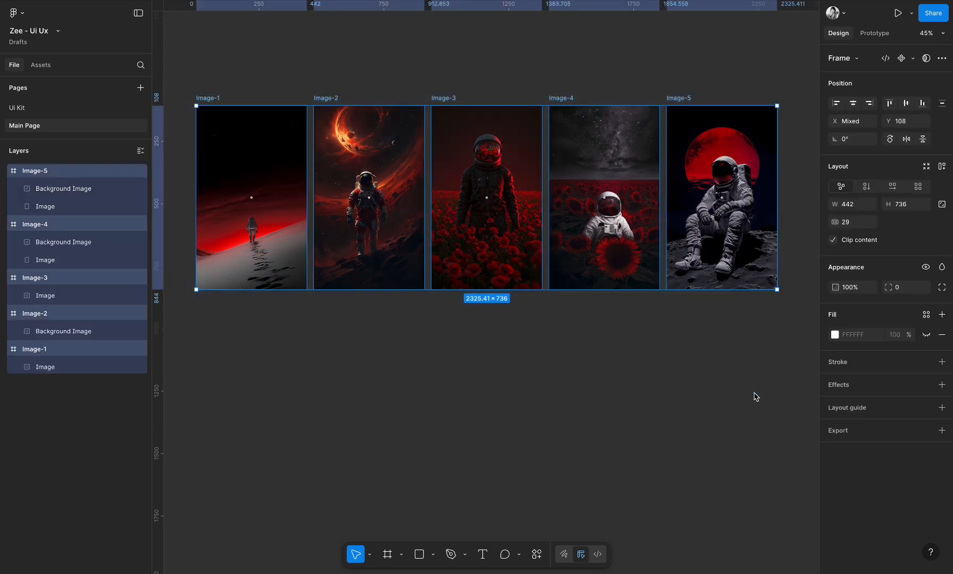
left_click(693, 373)
left_click(670, 99)
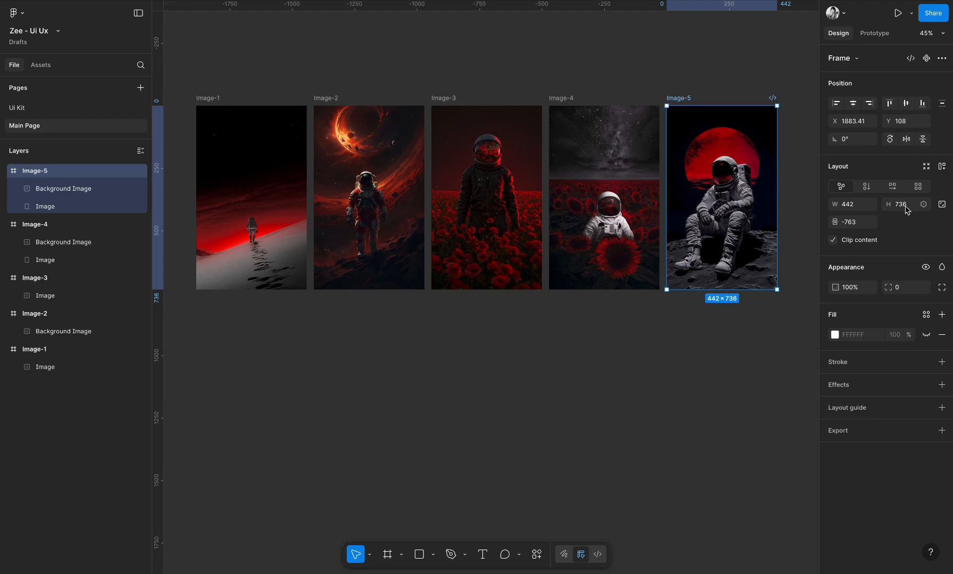
left_click(619, 347)
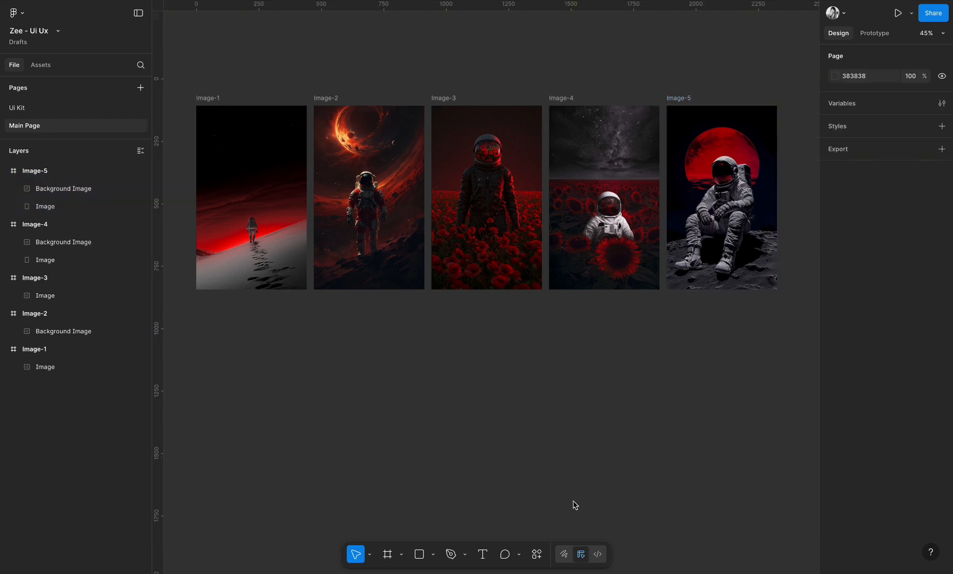
- Draw a 442 × 736 rectangle and place it below Image-1, aligned with that frame's left edge
left_click(419, 554)
left_click(241, 357)
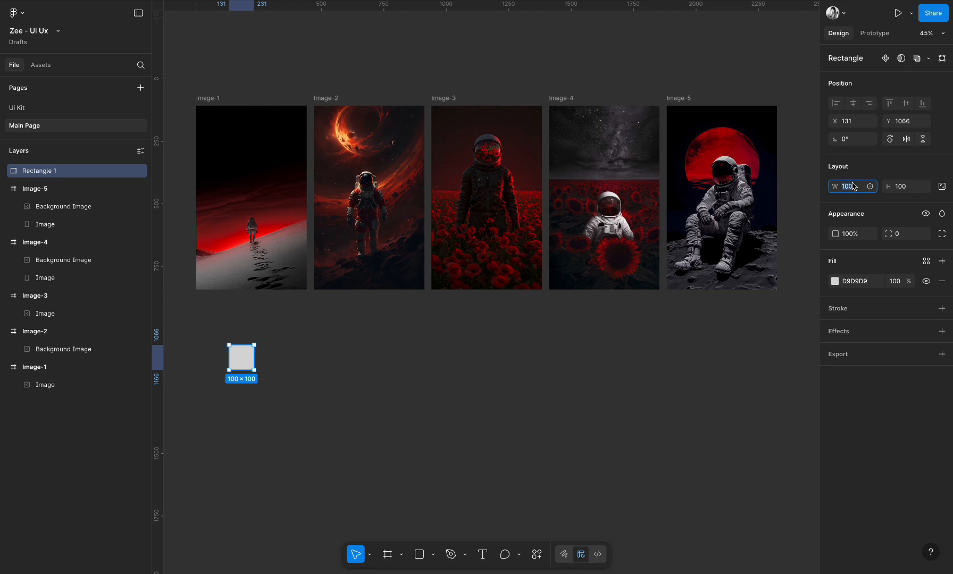
left_click(908, 188)
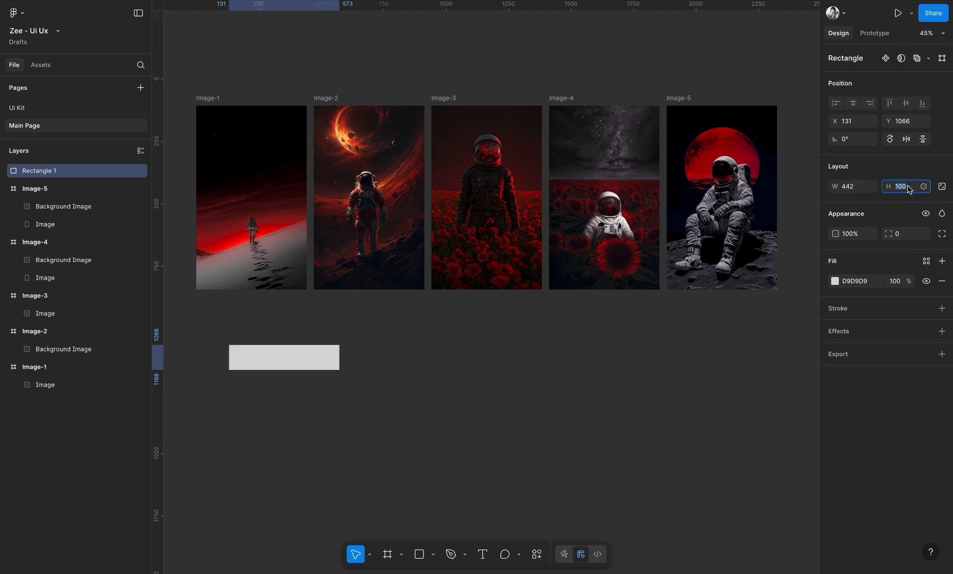
type("7")
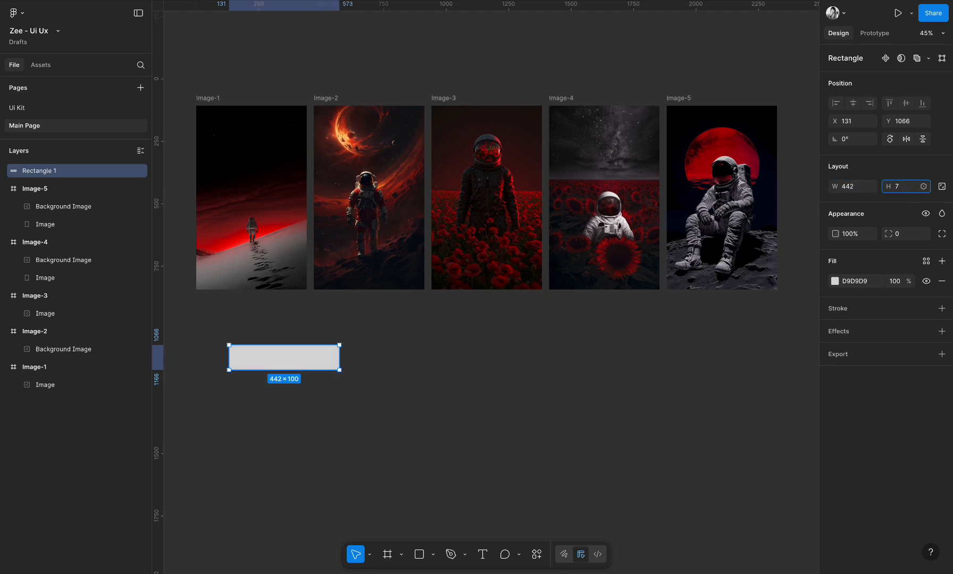
type("36")
key("Return")
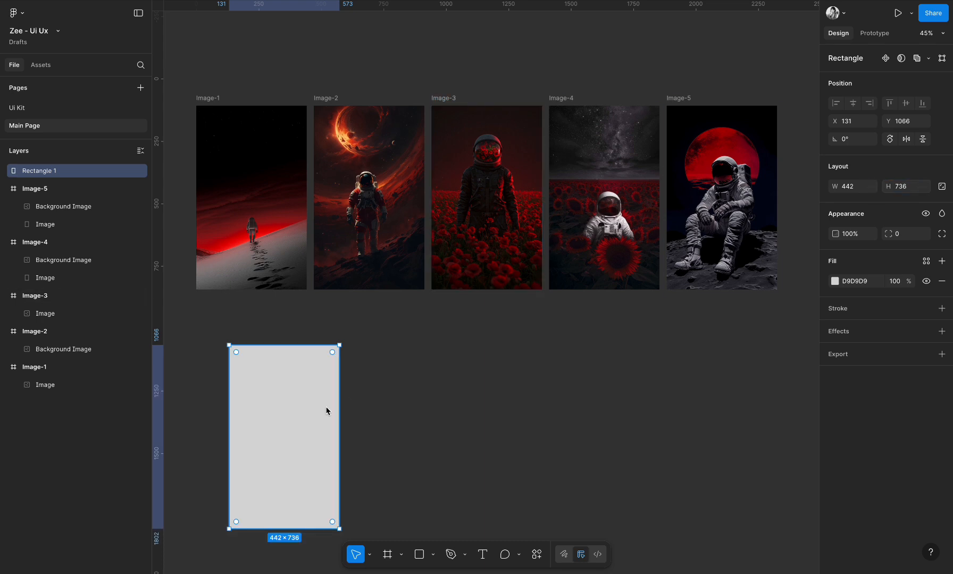
left_click_drag(312, 405, 280, 374)
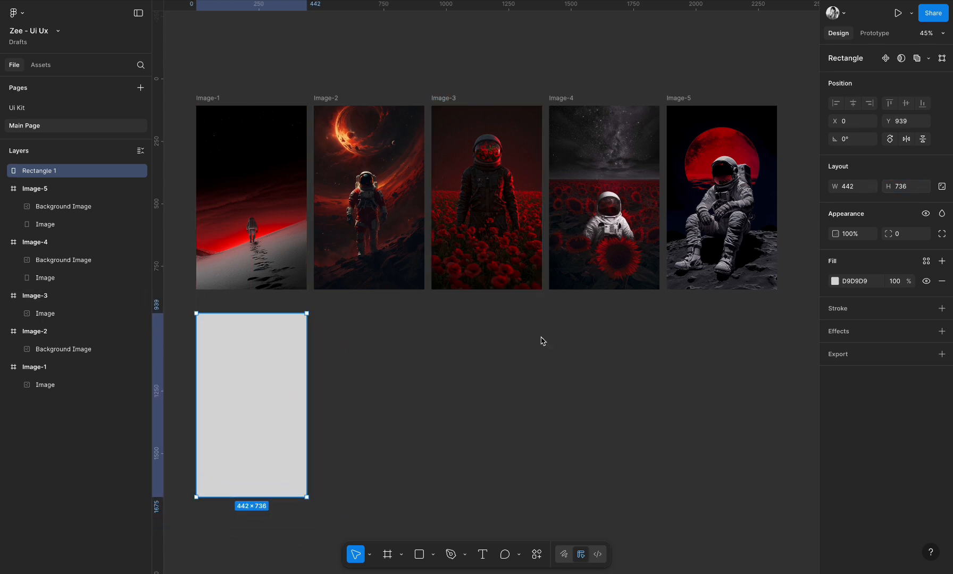
- Give the rectangle a linear gradient fill running horizontally from black at its left edge to grey at its right edge
left_click(838, 282)
left_click_drag(774, 387, 672, 419)
left_click(712, 306)
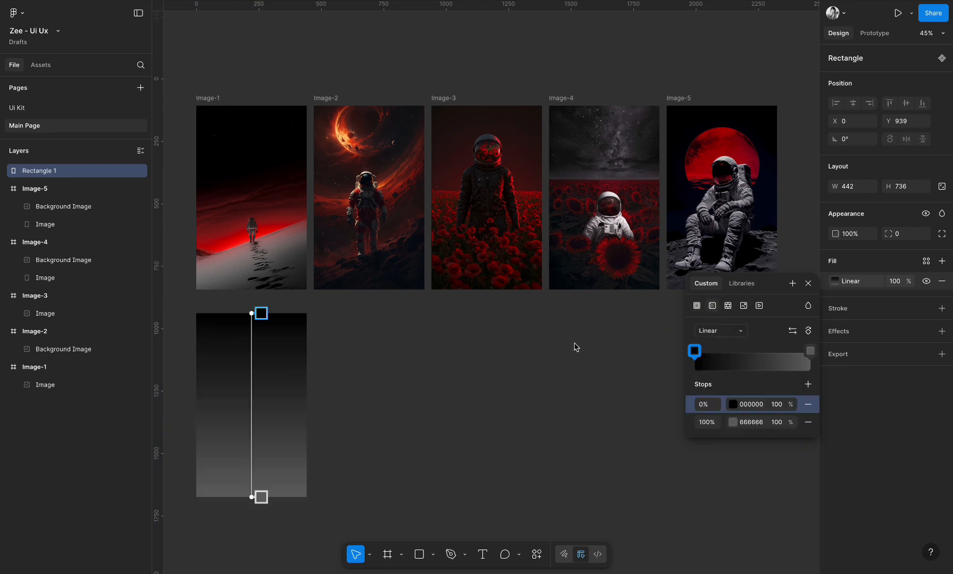
scroll(531, 362, "left", 2)
scroll(532, 361, "down", 1)
left_click_drag(301, 296, 246, 387)
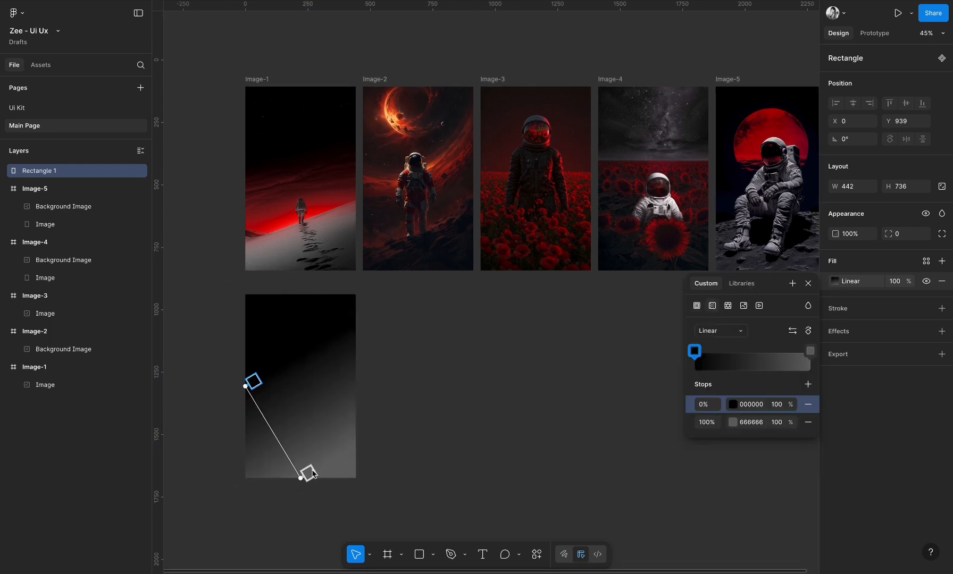
left_click_drag(300, 480, 356, 390)
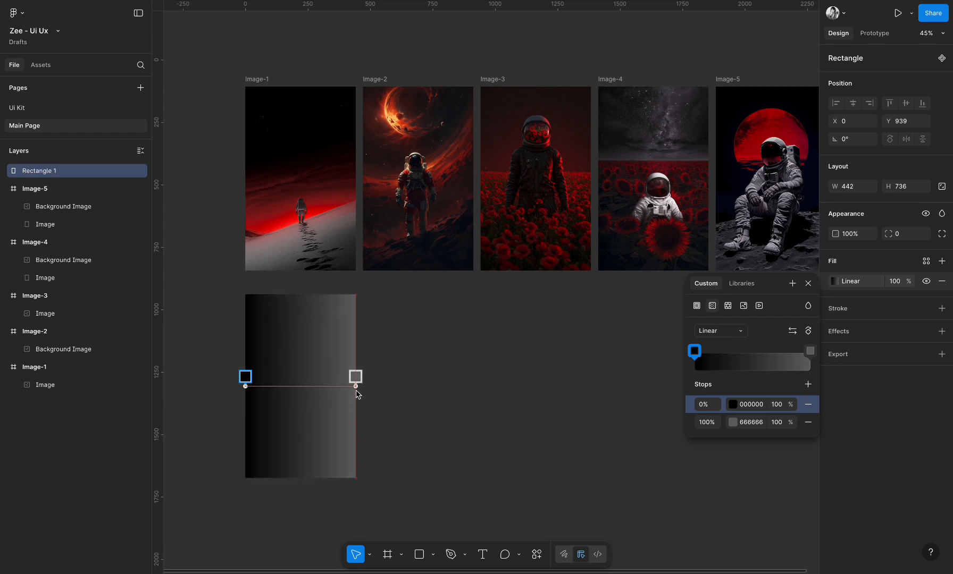
- Change the gradient's 100% stop to black (000000) and make it transparent
left_click(732, 422)
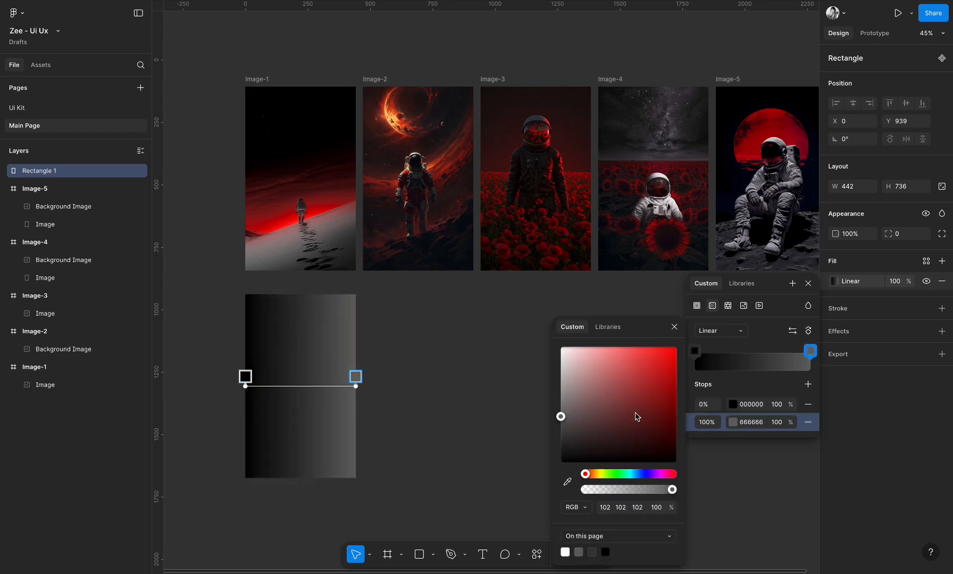
left_click_drag(633, 415, 487, 502)
left_click(777, 422)
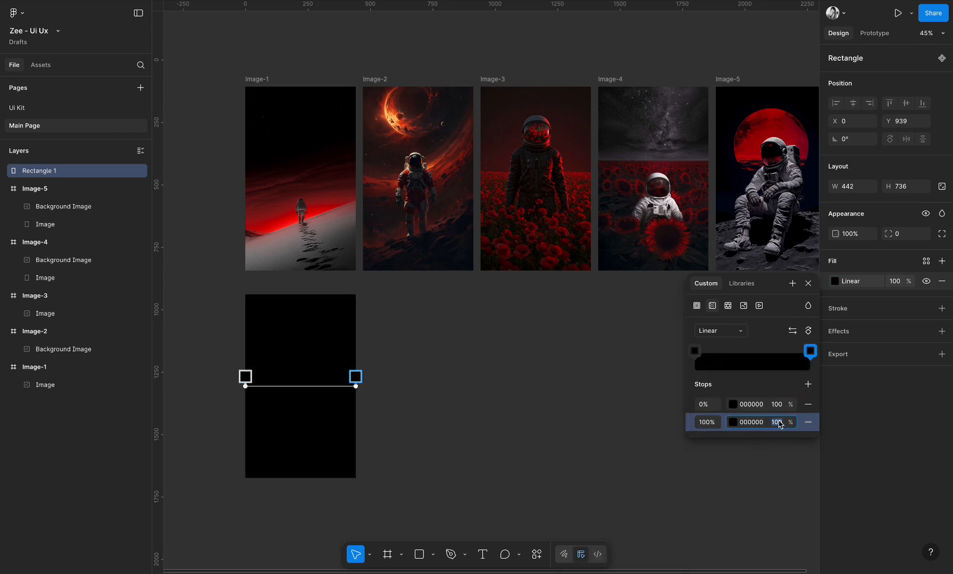
key("Return")
key("Escape")
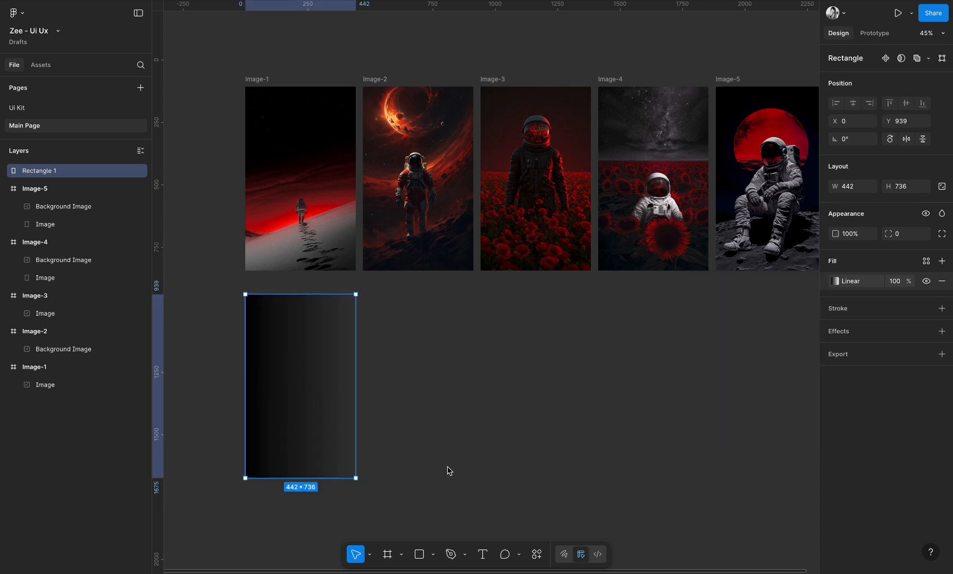
- Rename the gradient rectangle's layer to "shadow"
double_click(50, 172)
type("shadow")
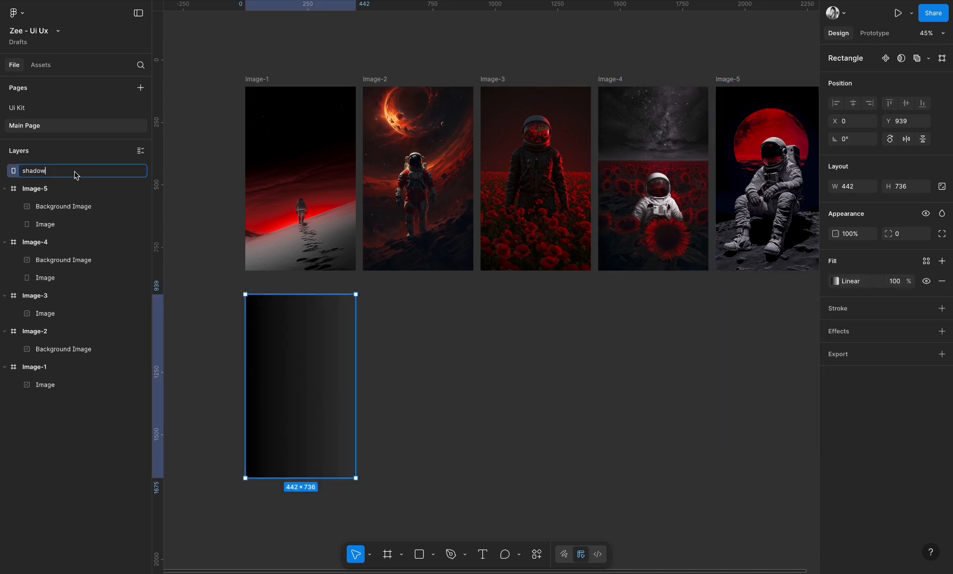
left_click(171, 242)
- Copy the shadow rectangle and paste it into the Image-1 frame
left_click(325, 370)
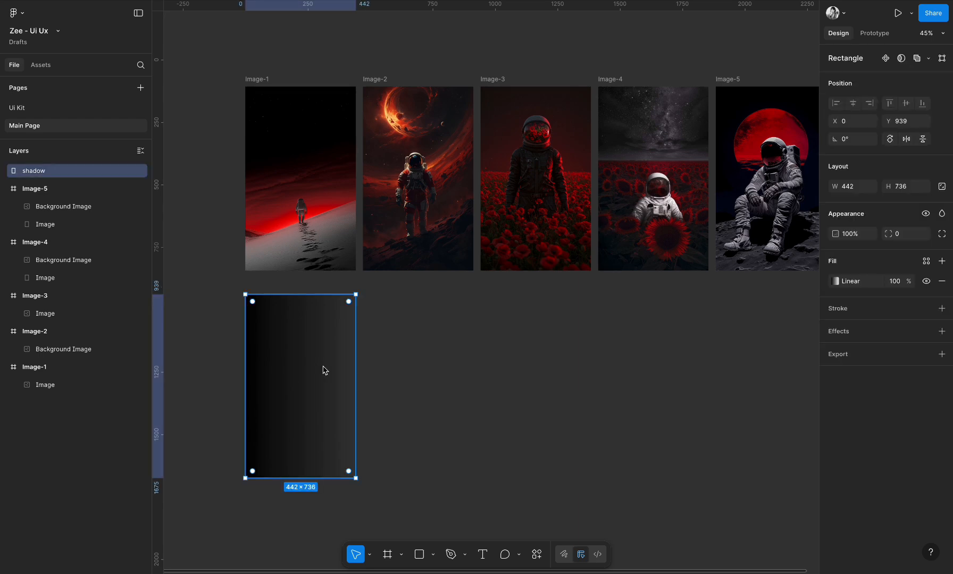
left_click(423, 378)
scroll(423, 379, "right", 3)
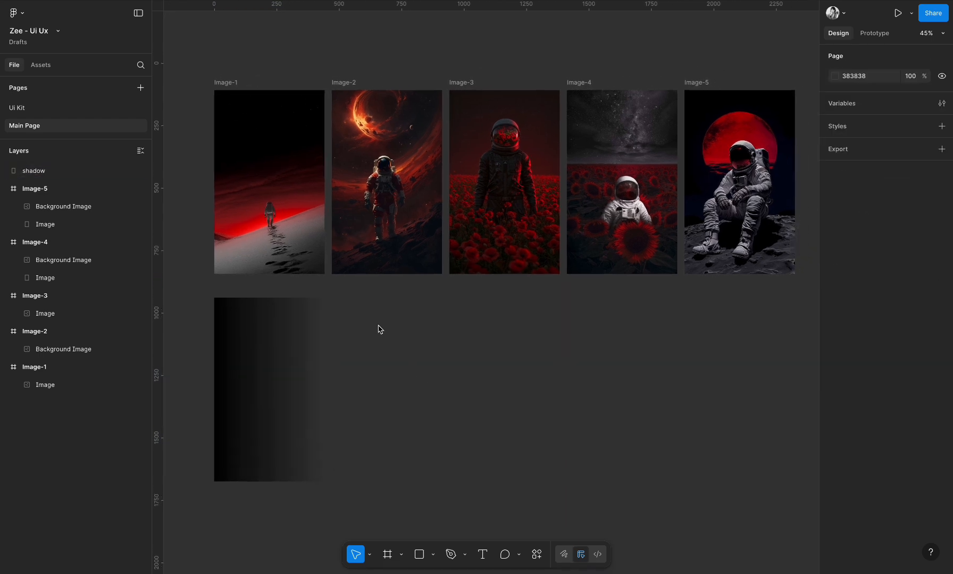
left_click(222, 84)
key("ctrl+v")
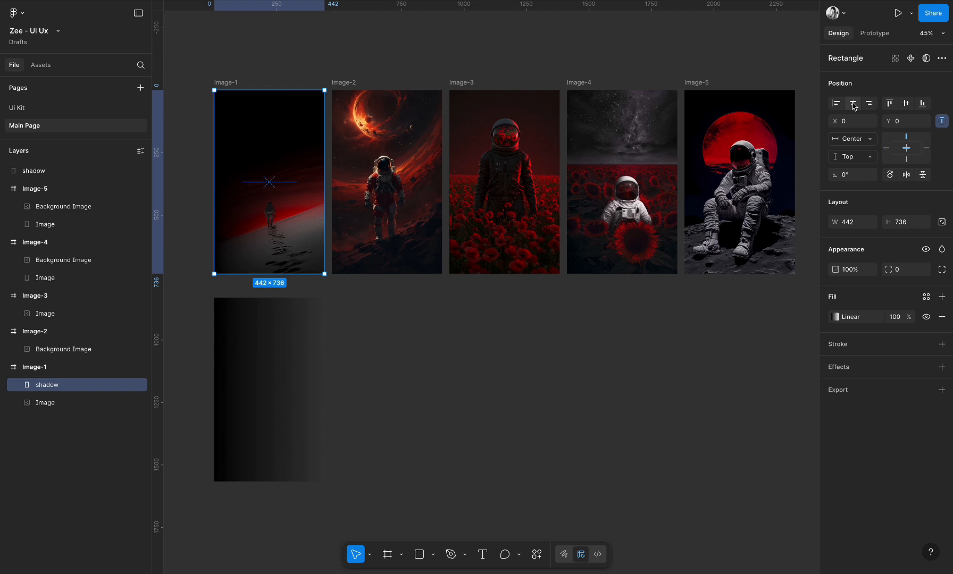
- Paste the shadow rectangle into the Image-2, Image-3, Image-4 and Image-5 frames
left_click(355, 81)
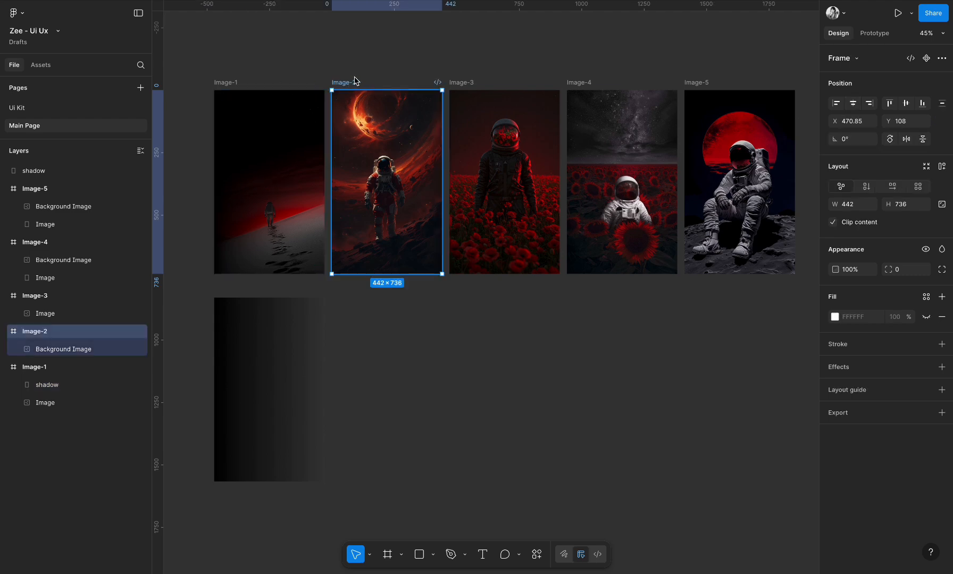
key("ctrl+v")
left_click(461, 82)
key("ctrl+v")
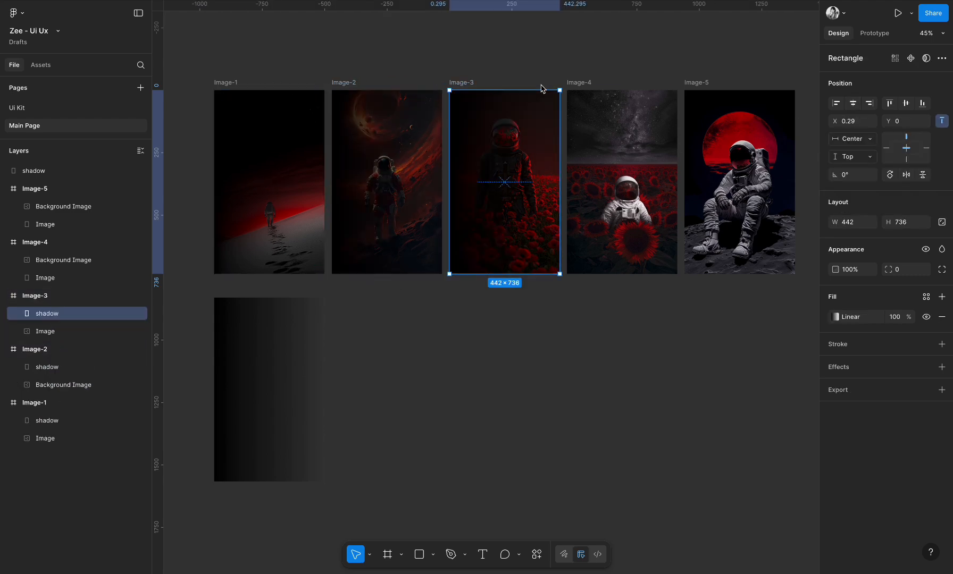
left_click(571, 84)
key("ctrl+v")
left_click(698, 83)
key("ctrl+v")
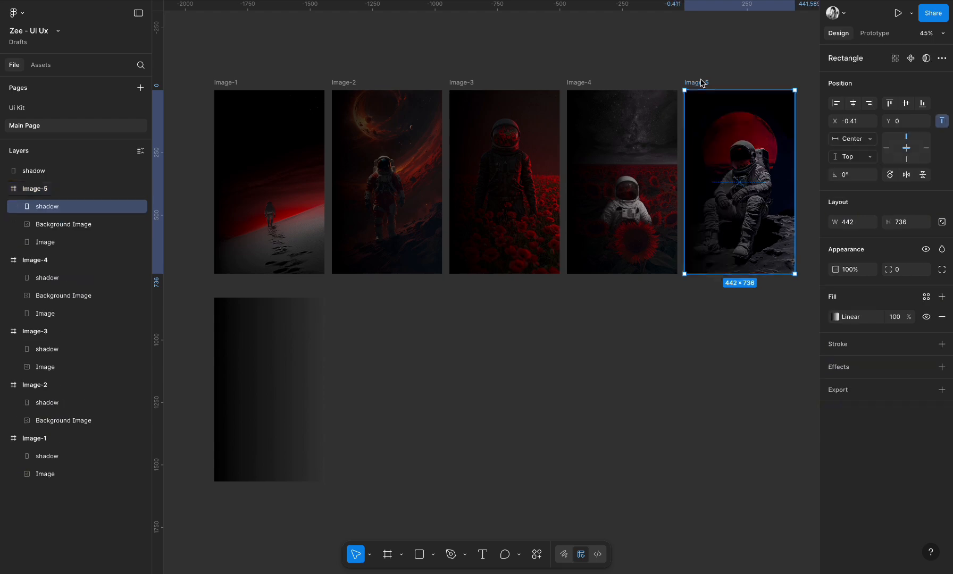
- Delete the original shadow rectangle that lies outside the image frames
left_click(500, 392)
left_click(290, 403)
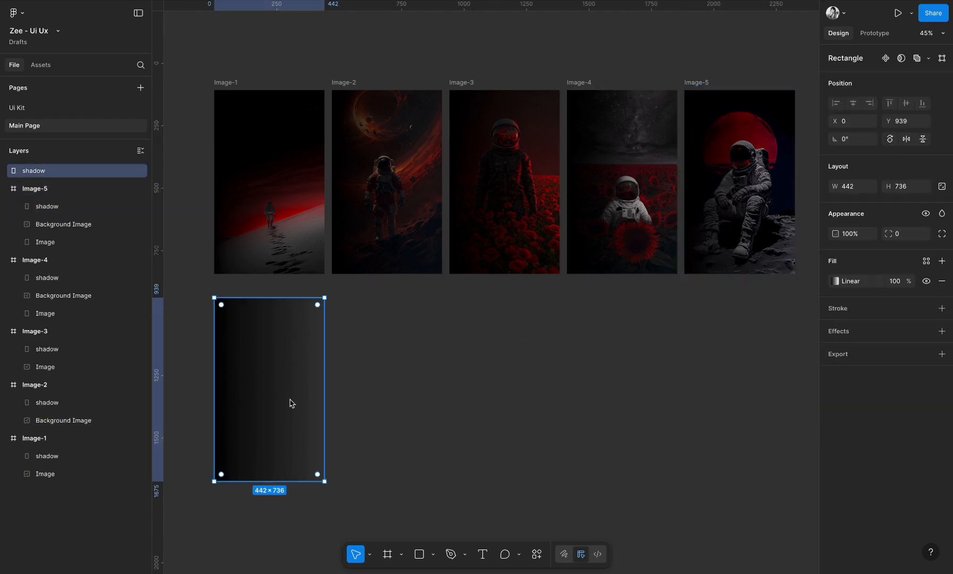
key("Delete")
- Wrap the five image frames in a horizontal auto layout frame and name it "Images"
scroll(223, 223, "down", 2)
left_click_drag(185, 90, 707, 348)
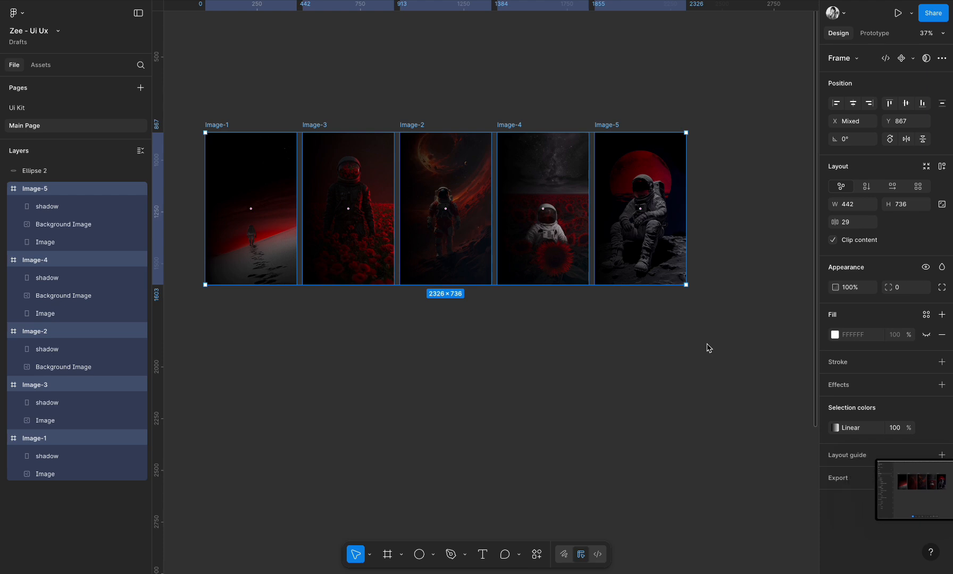
key("shift+a")
scroll(707, 349, "left", 2)
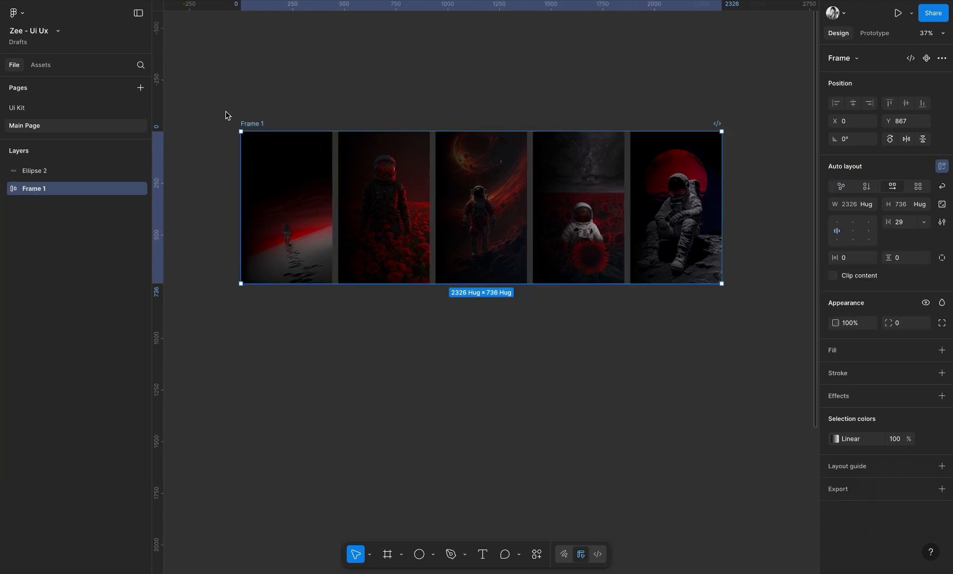
double_click(256, 123)
type("Ima")
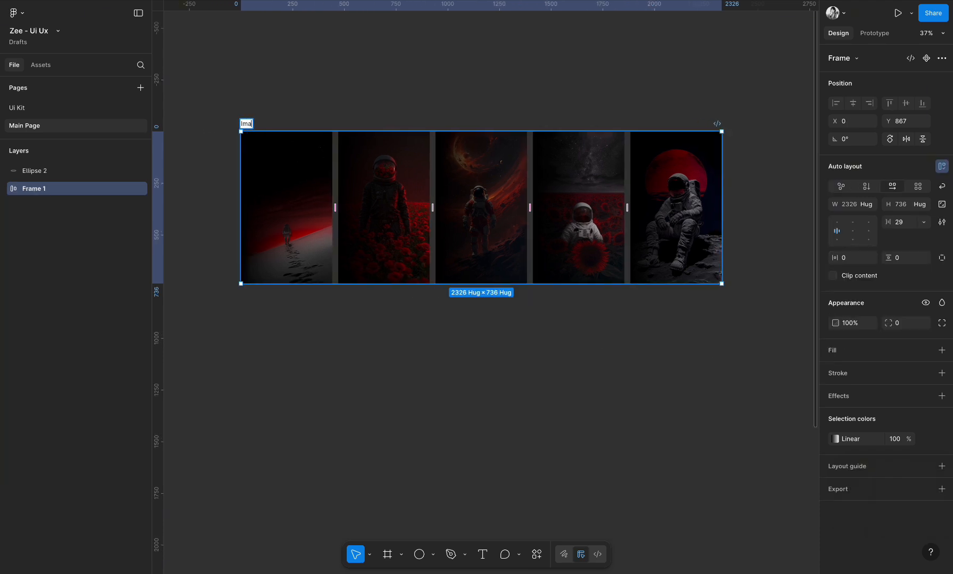
type("ges")
left_click(315, 339)
- Duplicate the black ellipse and place the copy directly below the original
scroll(313, 340, "down", 1)
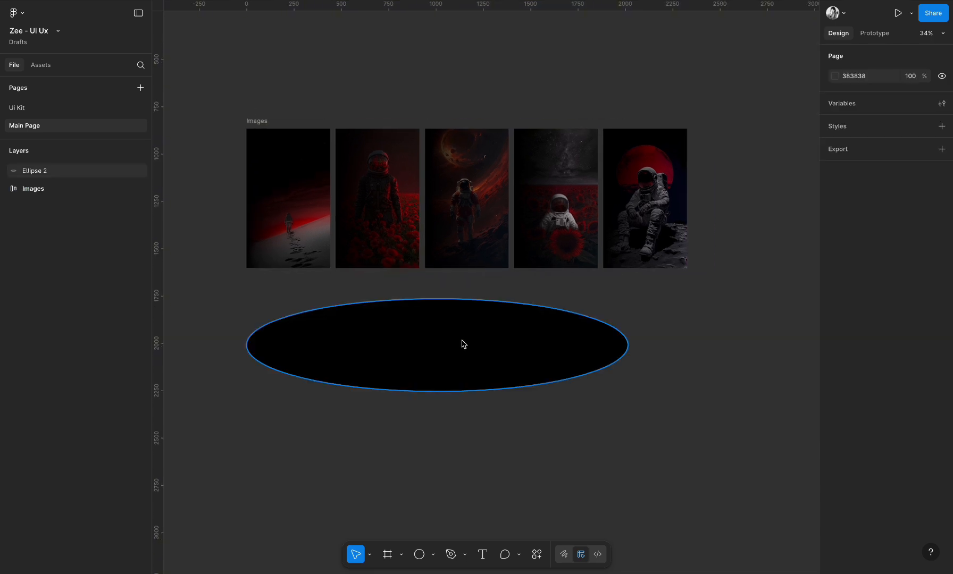
left_click(462, 341)
left_click_drag(467, 342, 466, 448)
left_click(627, 392)
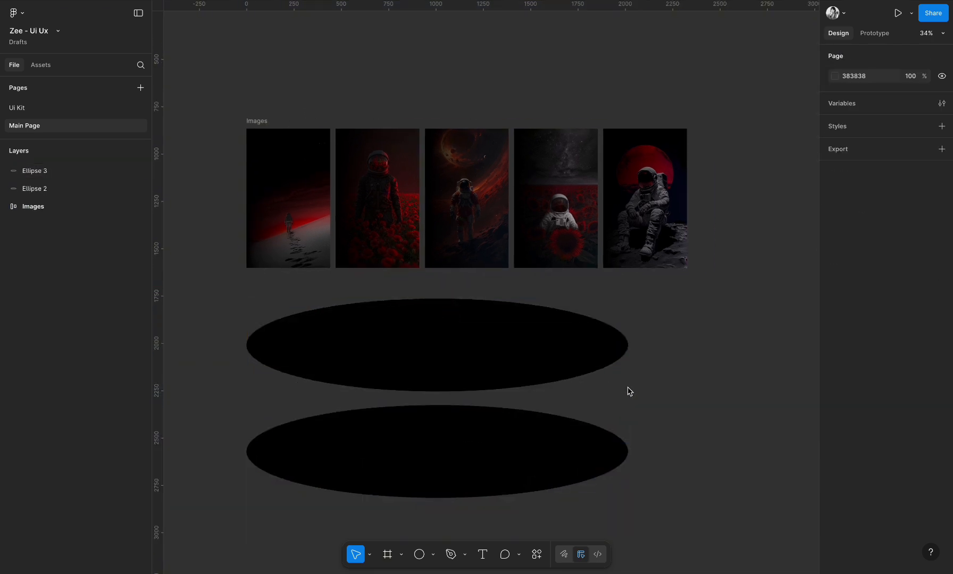
- Add a 1440 × 1024 Desktop frame and position it to the right of the two black ellipses
scroll(629, 392, "down", 3)
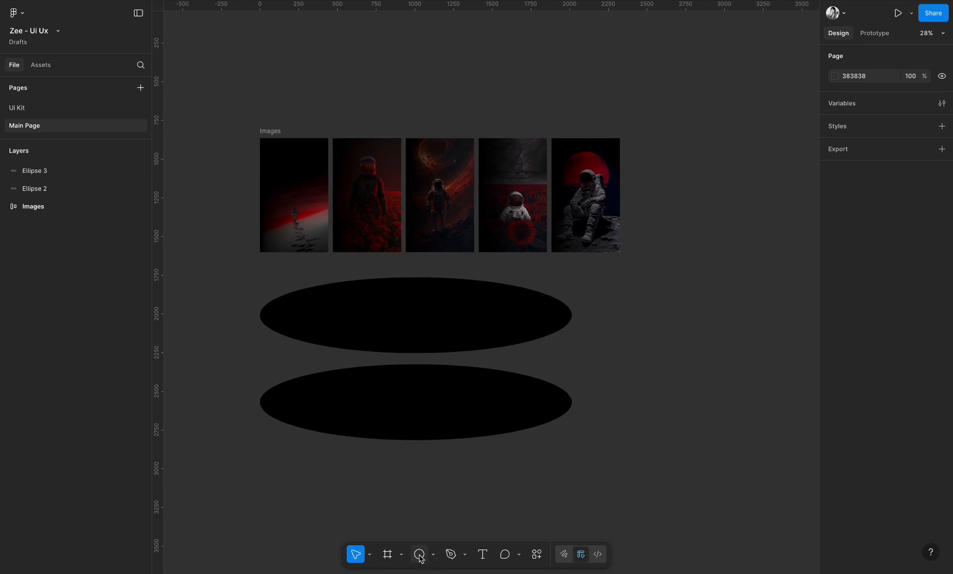
left_click(387, 554)
left_click(845, 184)
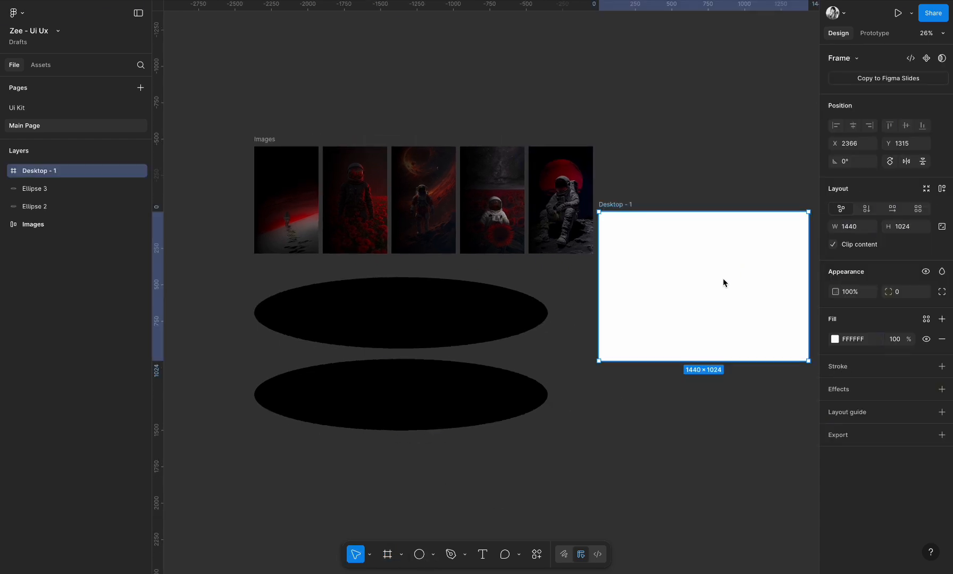
left_click_drag(714, 286, 717, 342)
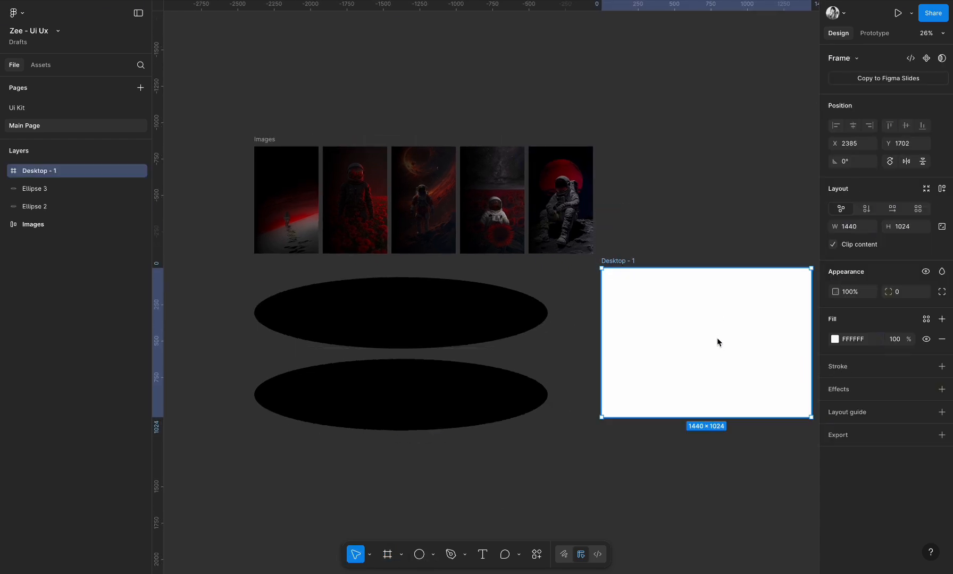
- Change the Desktop - 1 frame's fill to black (000000)
left_click(835, 339)
left_click_drag(723, 425, 589, 526)
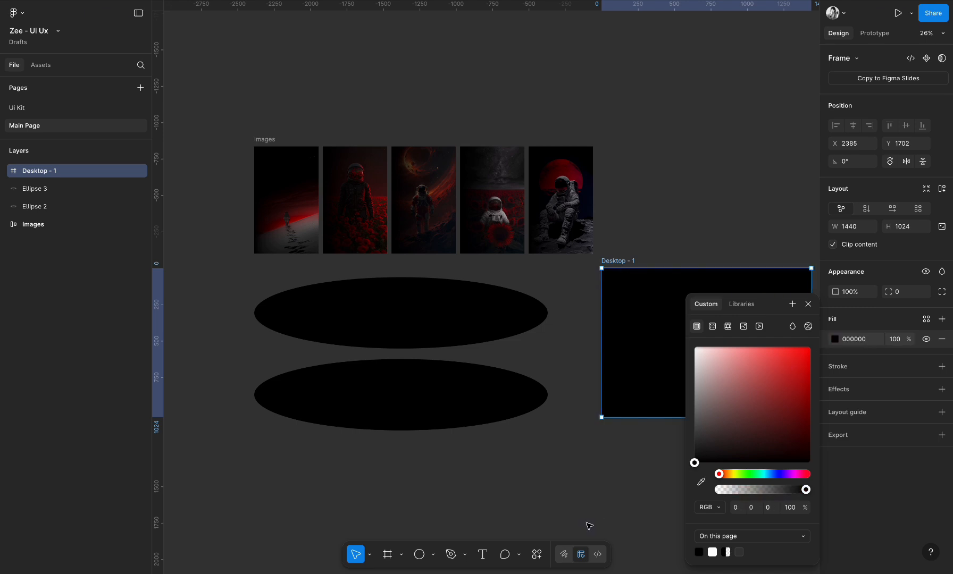
left_click(558, 506)
- Move the Images frame into the Desktop - 1 frame
scroll(556, 504, "right", 3)
scroll(464, 443, "left", 1)
left_click(203, 132)
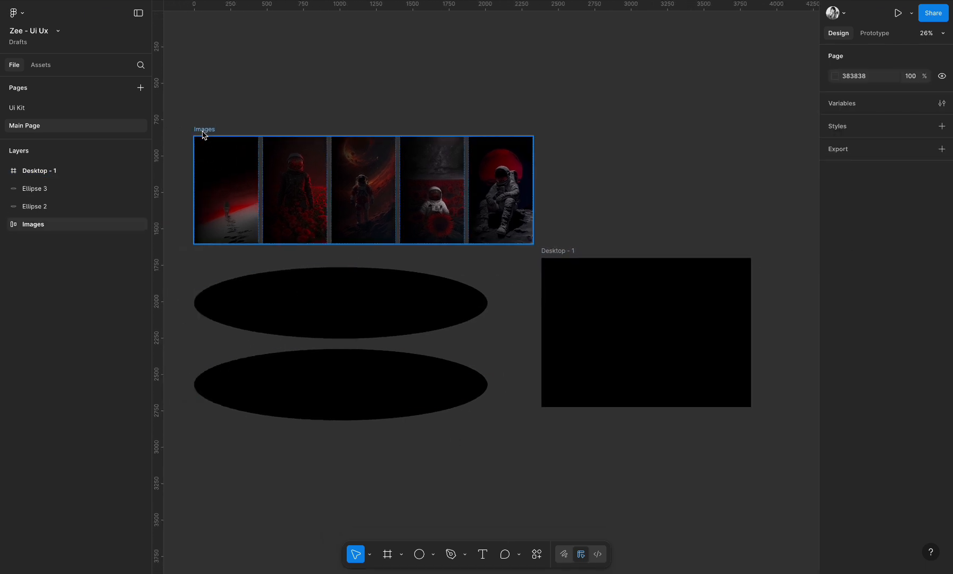
left_click_drag(202, 131, 559, 287)
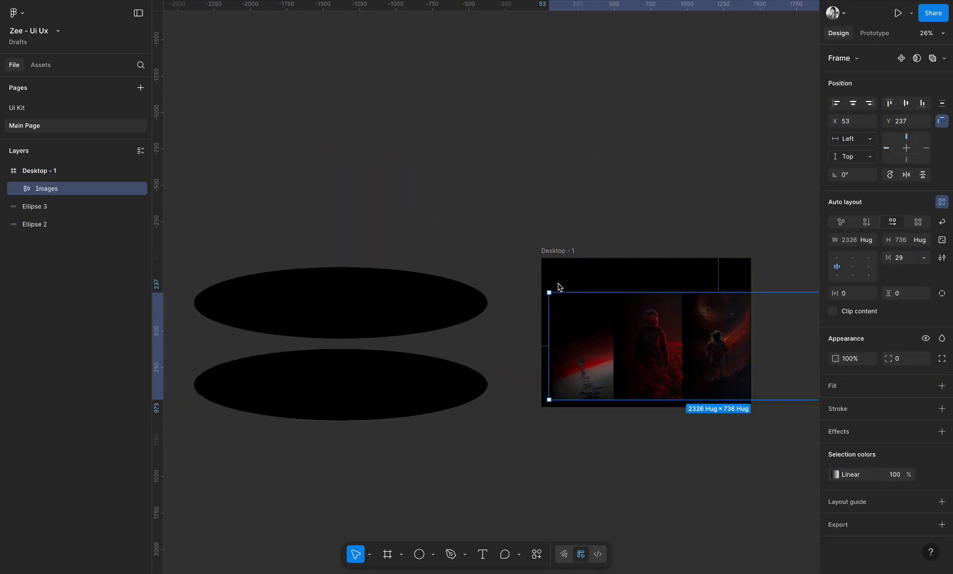
- Center the Images frame vertically in Desktop - 1 and move it flush with the left edge at X 0
scroll(606, 234, "down", 1)
scroll(607, 234, "right", 1)
scroll(606, 234, "down", 1)
scroll(606, 234, "right", 1)
left_click(906, 103)
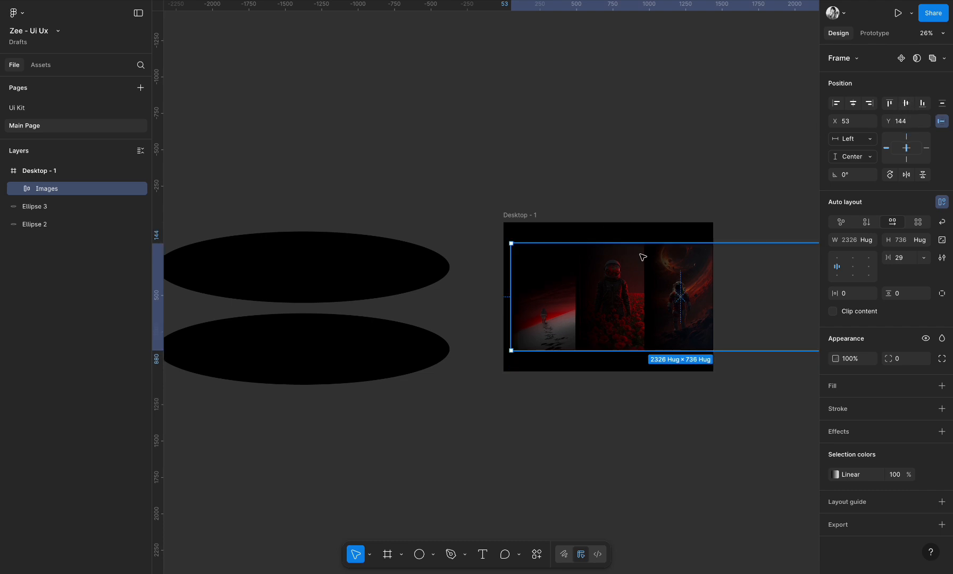
scroll(611, 287, "up", 3)
left_click_drag(614, 290, 605, 290)
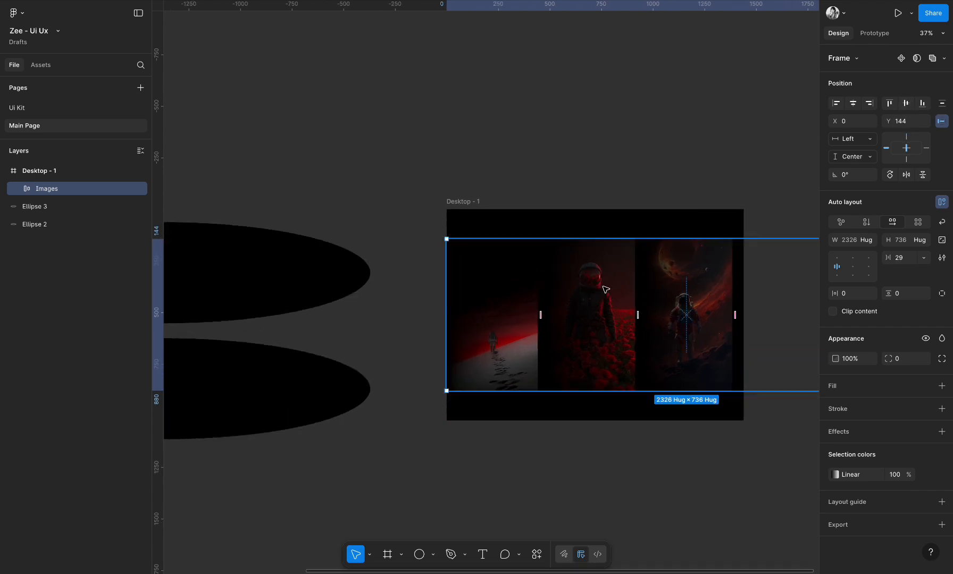
- Move the upper black ellipse into Desktop - 1 over its top edge and center it horizontally
left_click(469, 207)
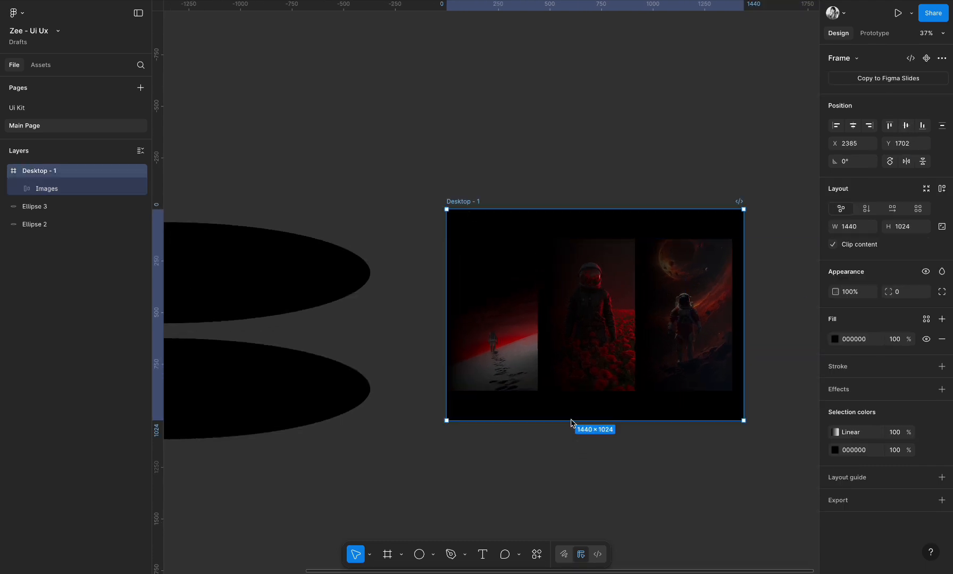
left_click(532, 446)
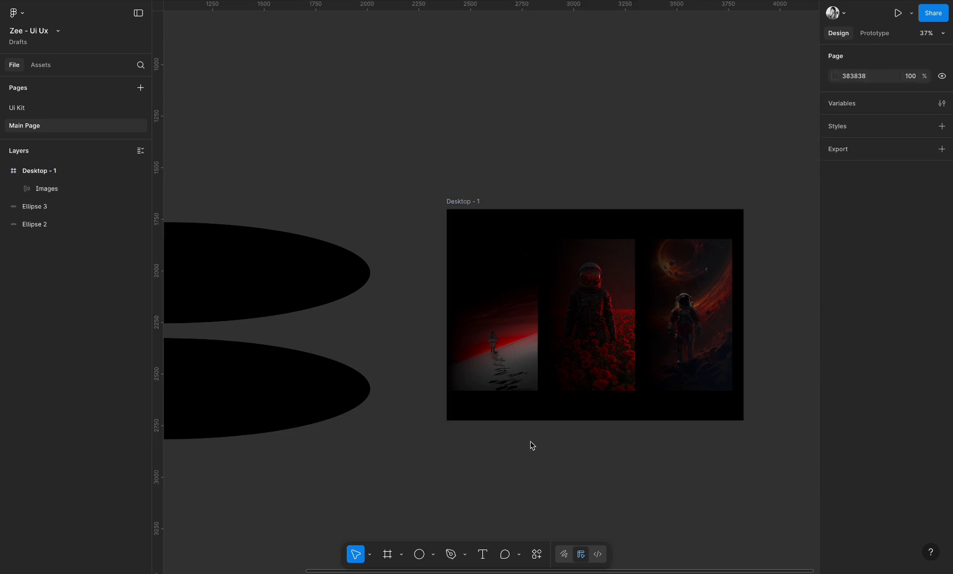
scroll(531, 445, "down", 1)
left_click_drag(311, 274, 696, 196)
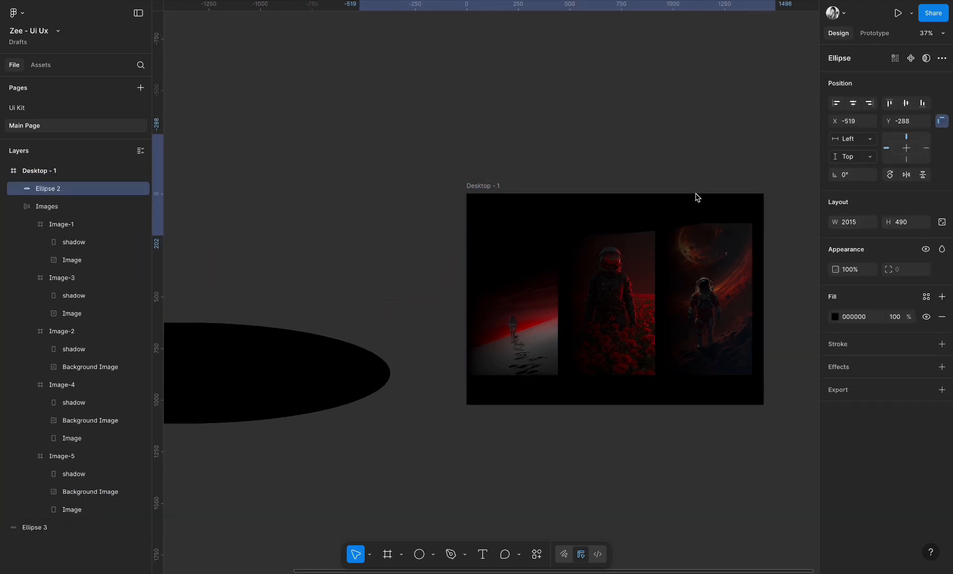
left_click(851, 103)
- Adjust the upper ellipse's vertical position so its lower curve cuts into the tops of the astronaut images
scroll(626, 198, "right", 1)
key("shift+Down")
key("shift+Down")
key("shift+Down")
key("shift+Down")
key("shift+Down")
key("shift+Down")
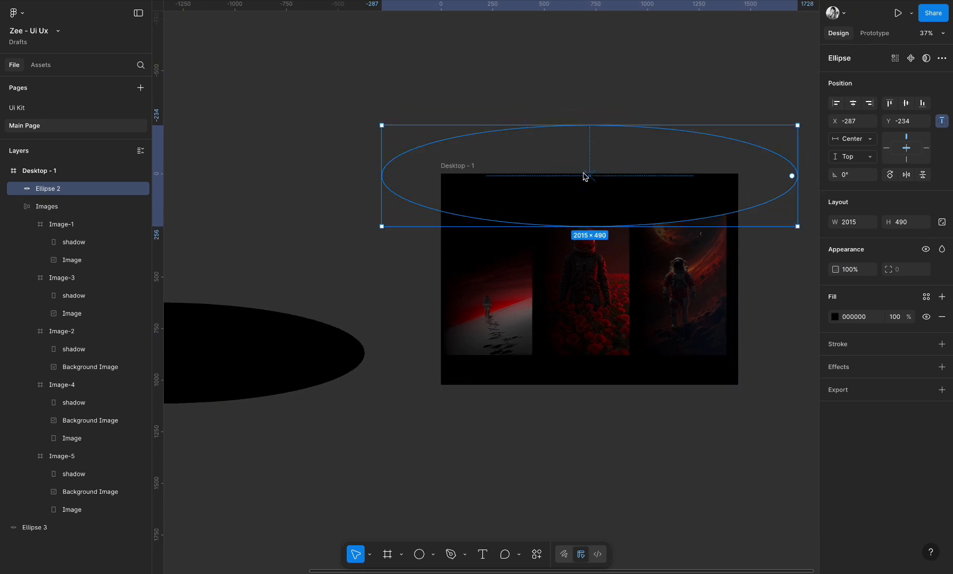
left_click_drag(582, 192, 583, 187)
- Move the remaining black ellipse over the bottoms of the images in Desktop - 1, centered horizontally at Y 697
left_click_drag(315, 355, 633, 381)
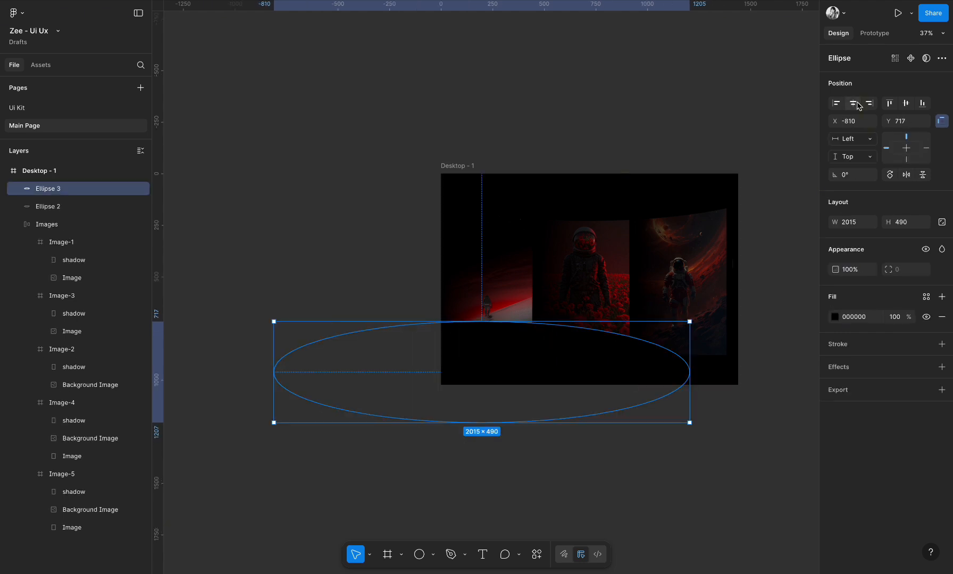
left_click(854, 103)
scroll(536, 368, "up", 5)
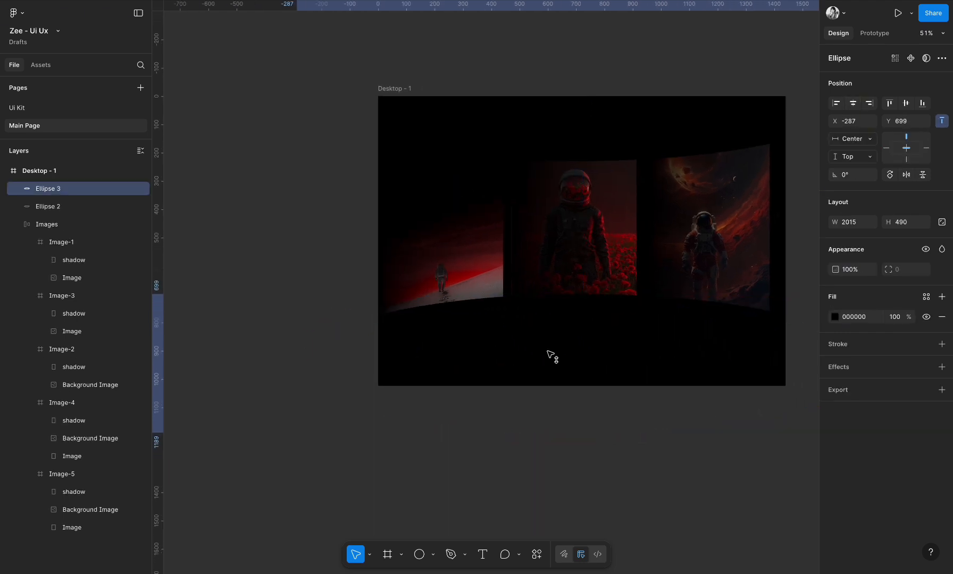
left_click_drag(548, 351, 547, 350)
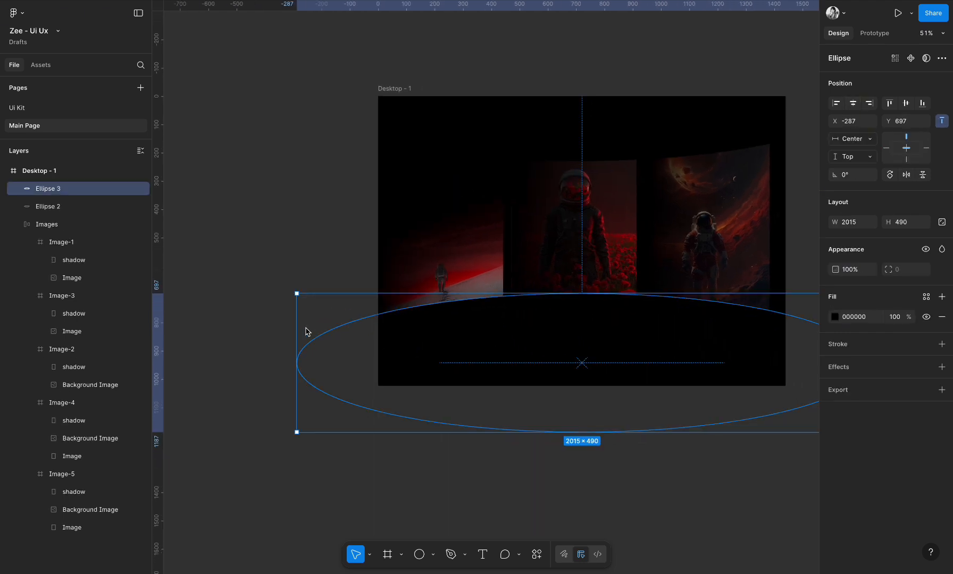
left_click(263, 335)
- Set the linear gradient shadow of Image-3, the middle astronaut image, to 0% opacity
left_click(381, 150)
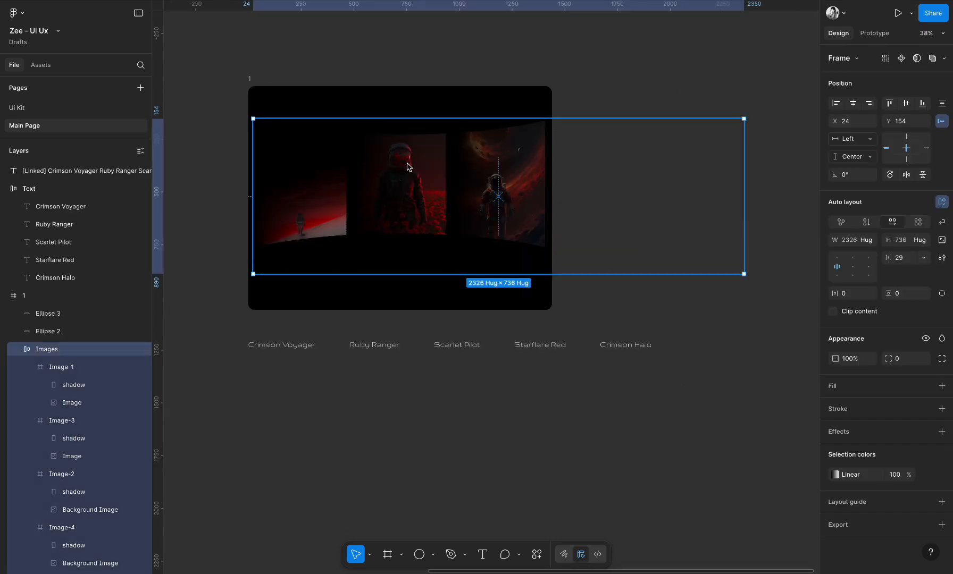
left_click(407, 166)
left_click(899, 410)
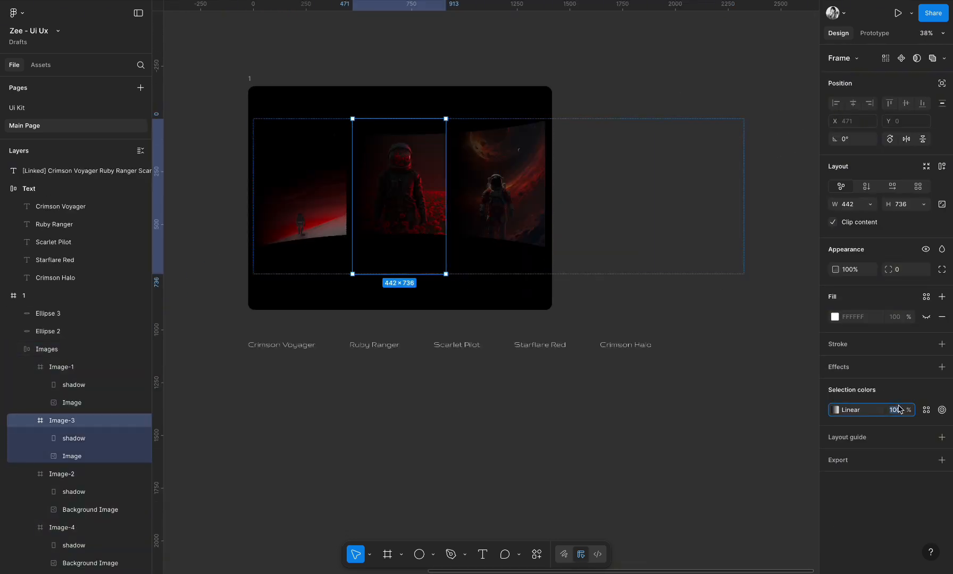
key("Return")
left_click(535, 393)
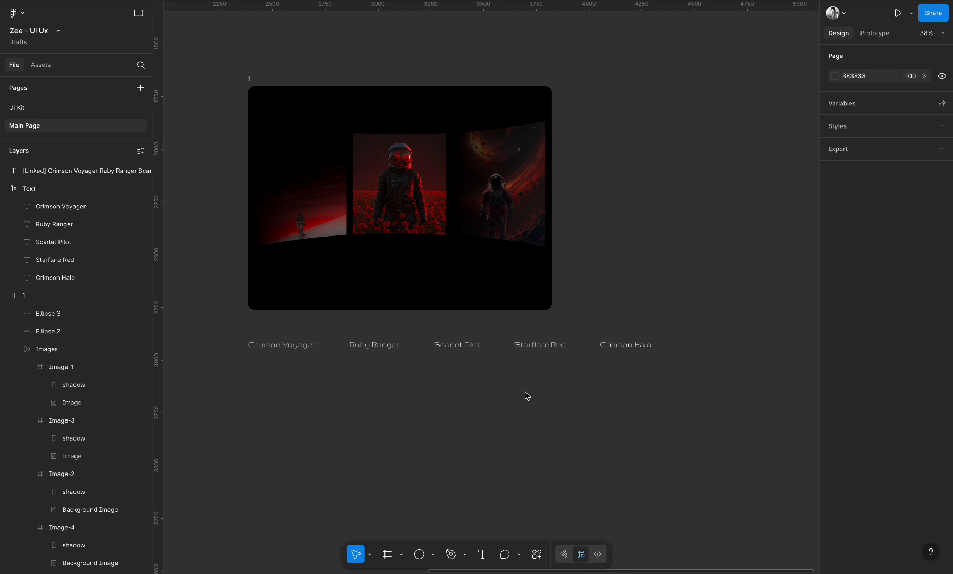
- Inspect the single text line of astronaut names below frame 1, including the spacing between the names
scroll(525, 394, "down", 1)
left_click(482, 340)
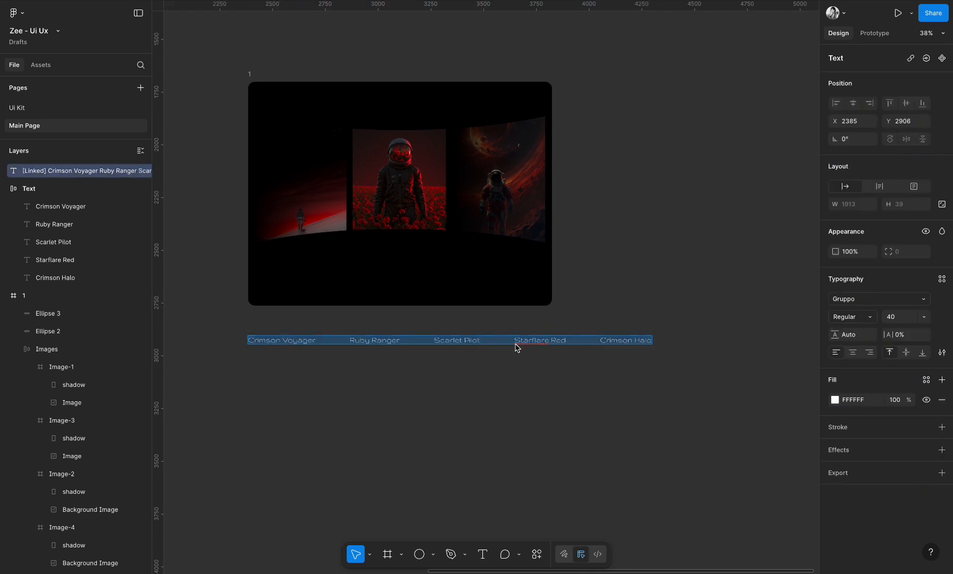
key("Escape")
double_click(406, 339)
left_click(330, 344)
key("Escape")
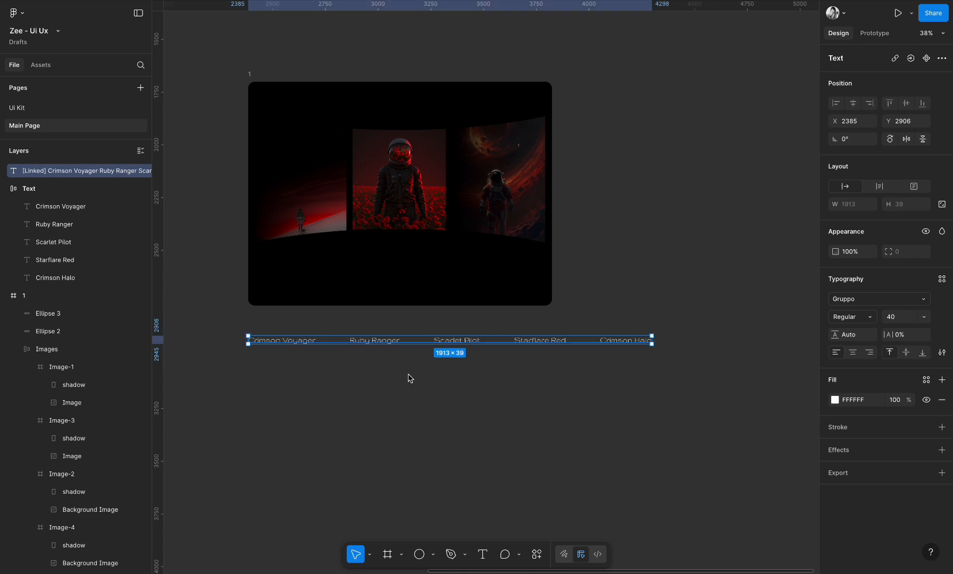
scroll(553, 488, "down", 1)
left_click(503, 472)
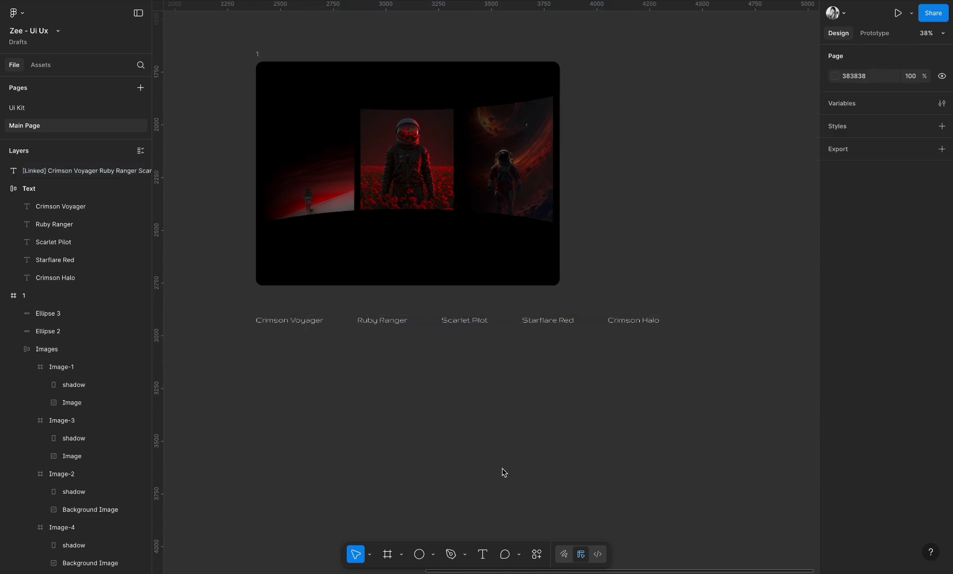
- Draw a circle about 681 × 681, try it centered on frame 1's bottom edge, and place it below the line of names
left_click(422, 558)
left_click_drag(297, 374, 439, 465)
left_click_drag(363, 384, 404, 265)
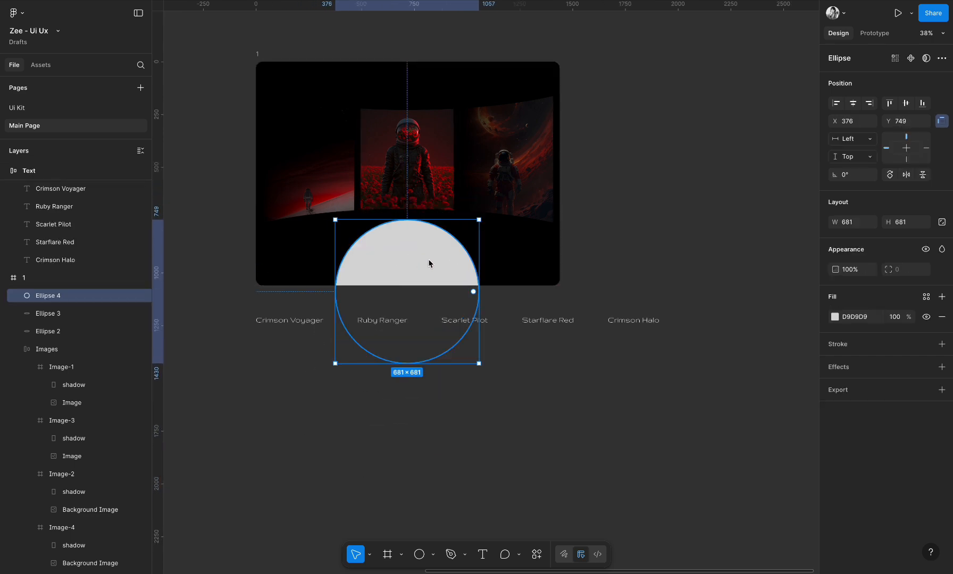
left_click(852, 103)
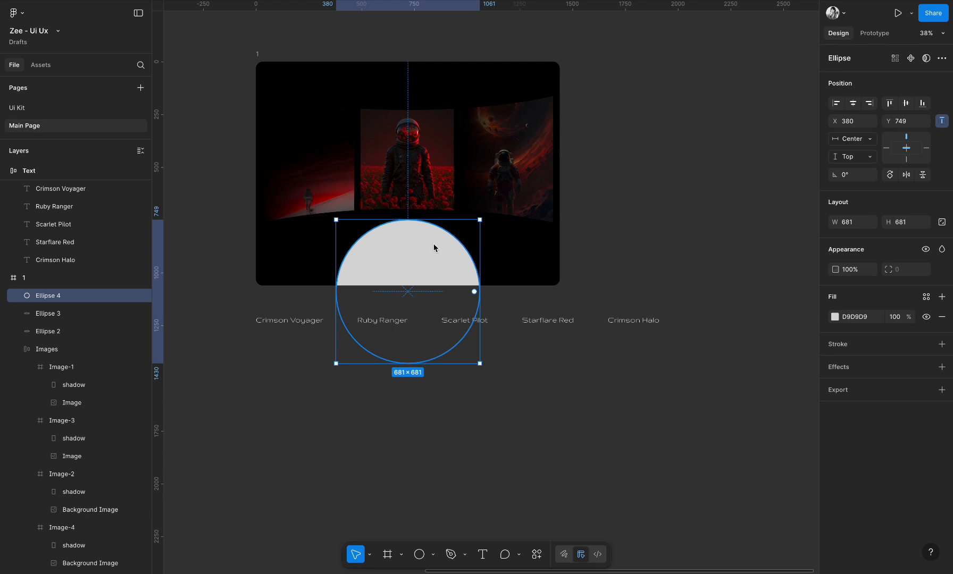
left_click_drag(434, 247, 338, 400)
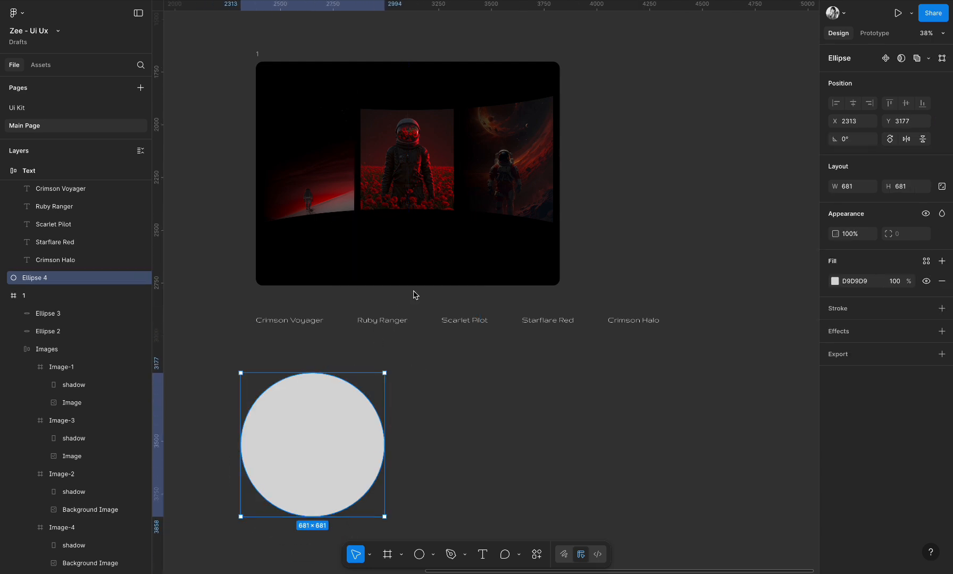
- Link the line of names to the circle with the To Path plugin, keeping characters following the curve rotation
left_click(402, 321, "shift")
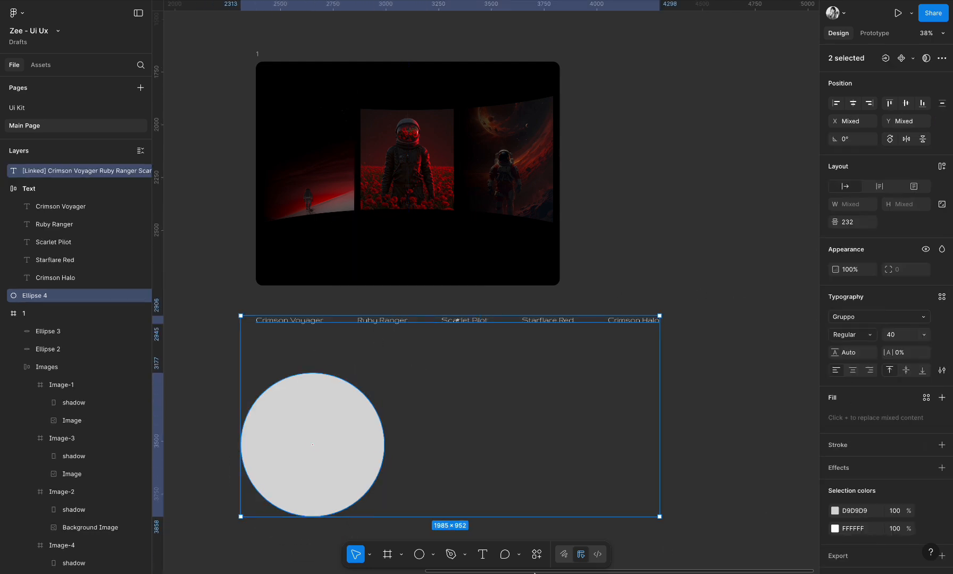
left_click(536, 554)
left_click(468, 401)
scroll(466, 400, "down", 1)
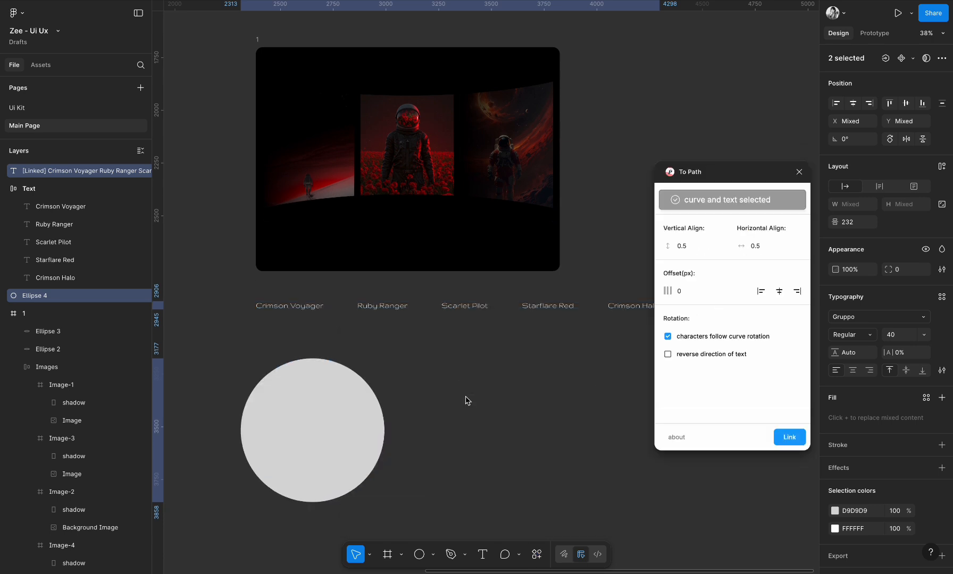
left_click(789, 438)
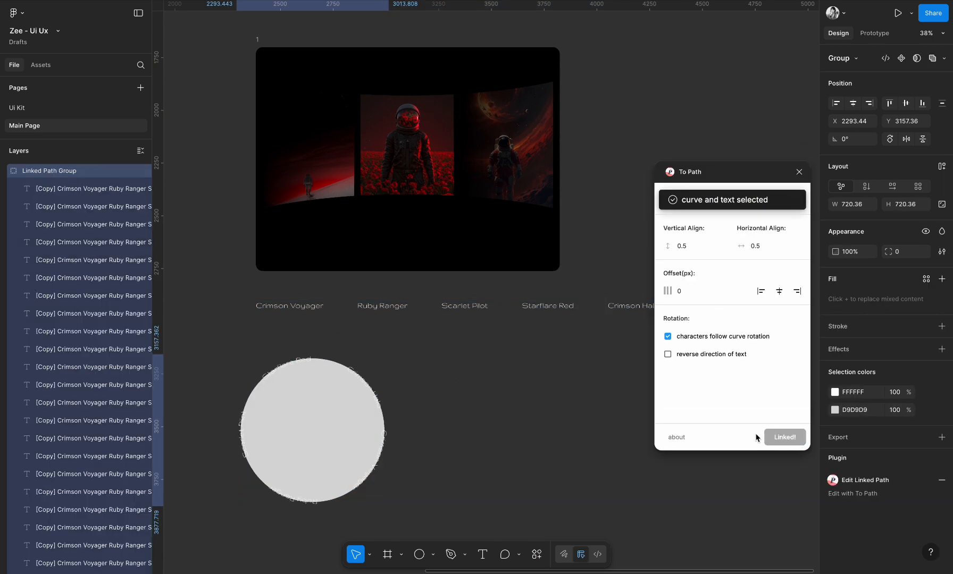
left_click(800, 172)
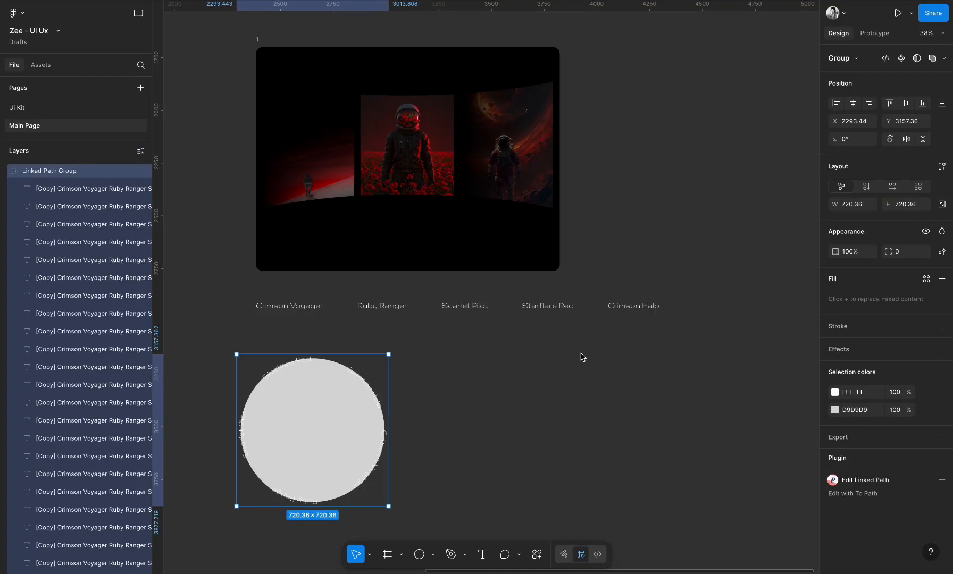
- Pull the gray circle out from under the curved text and delete it
key("Escape")
left_click(331, 416)
left_click_drag(332, 417, 518, 414)
key("BackSpace")
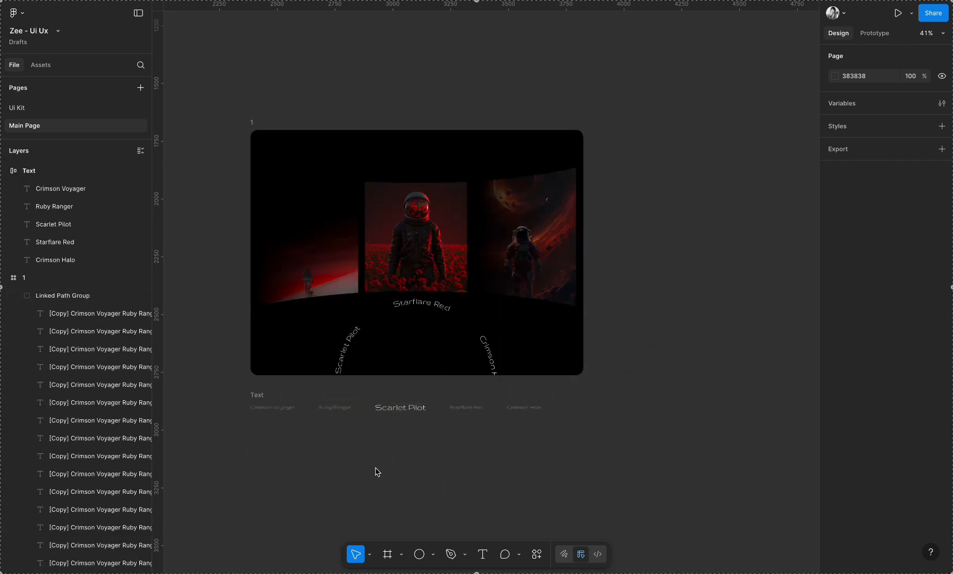
- Move the Text row into frame 1 above the images and center it horizontally at Y 88
left_click_drag(259, 396, 310, 143)
left_click(852, 103)
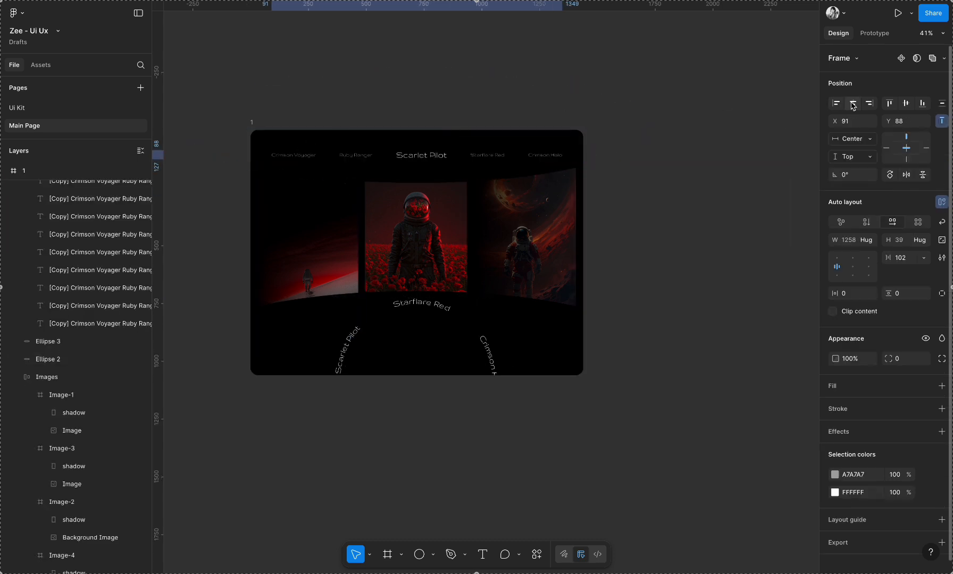
scroll(693, 152, "left", 3)
left_click(483, 116)
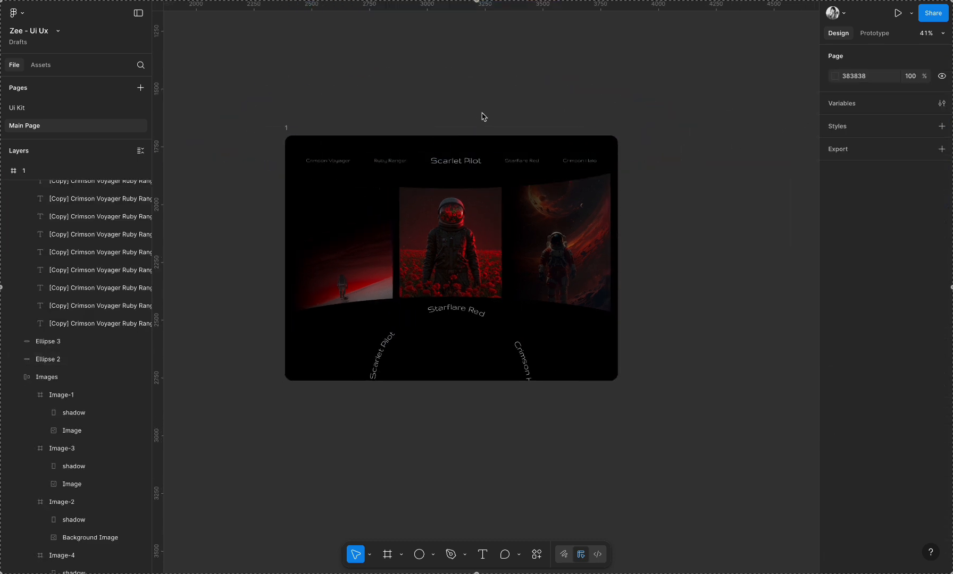
- Draw a circle about 386 × 386 below frame 1 and fill it with red (FF0000)
scroll(483, 116, "down", 2)
left_click(419, 554)
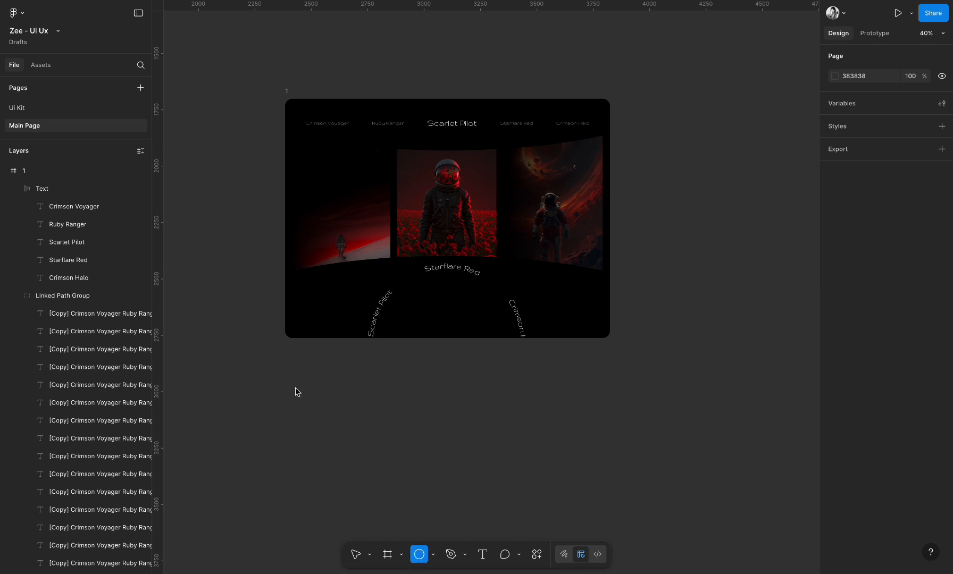
left_click_drag(290, 365, 376, 442)
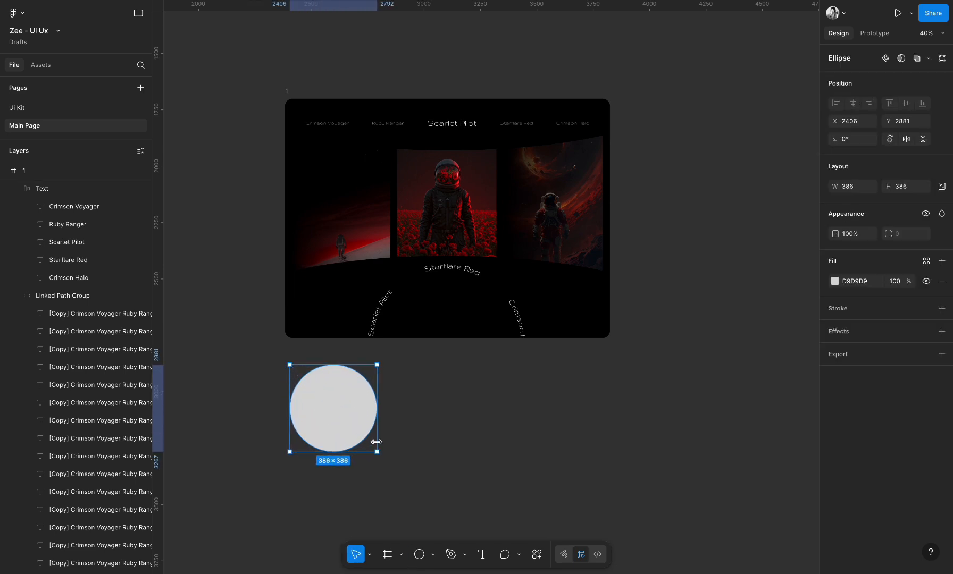
left_click(838, 281)
left_click_drag(805, 357, 824, 313)
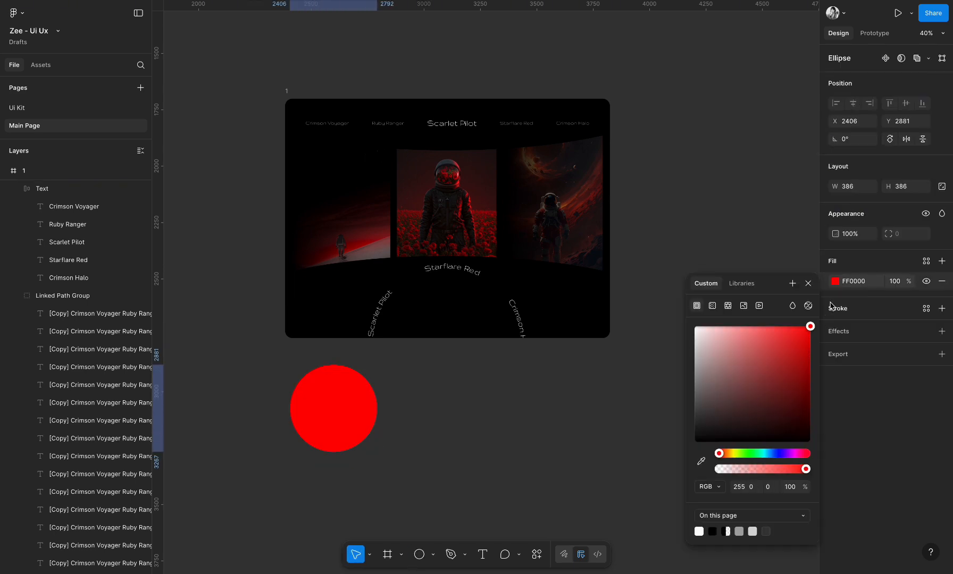
left_click(877, 271)
- Apply a uniform layer blur of 300 to the red circle and center it horizontally on frame 1's bottom edge
left_click(941, 332)
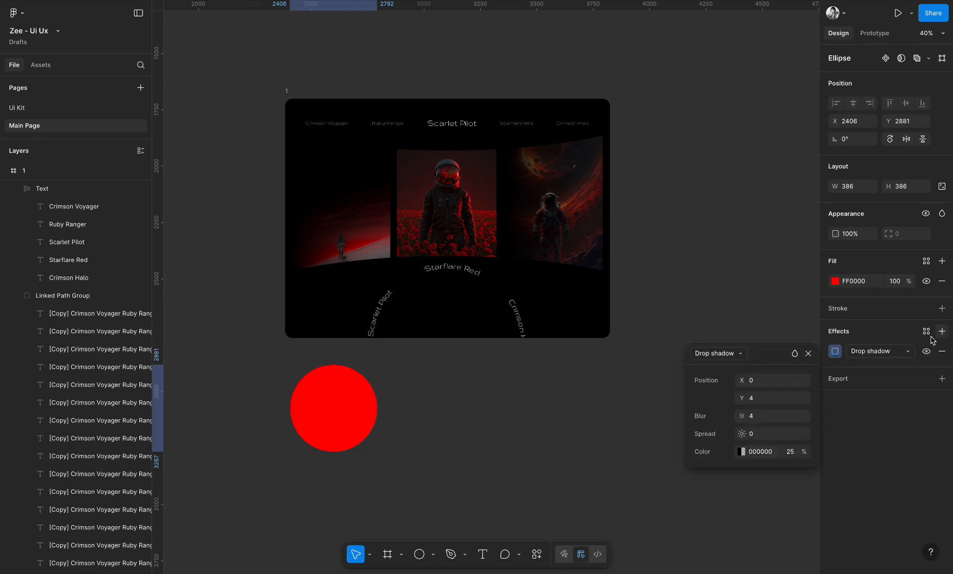
left_click(879, 351)
left_click(873, 365)
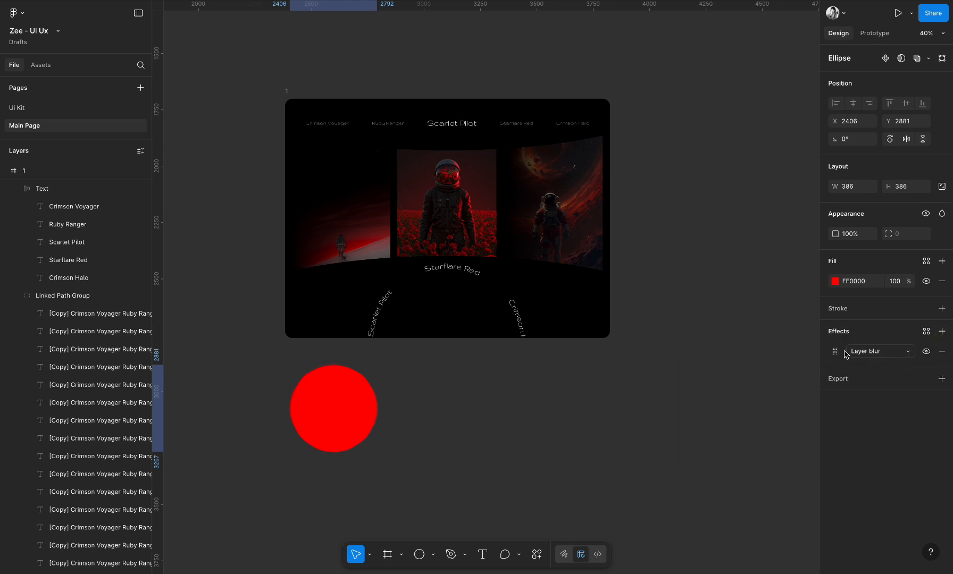
left_click(835, 352)
left_click(781, 397)
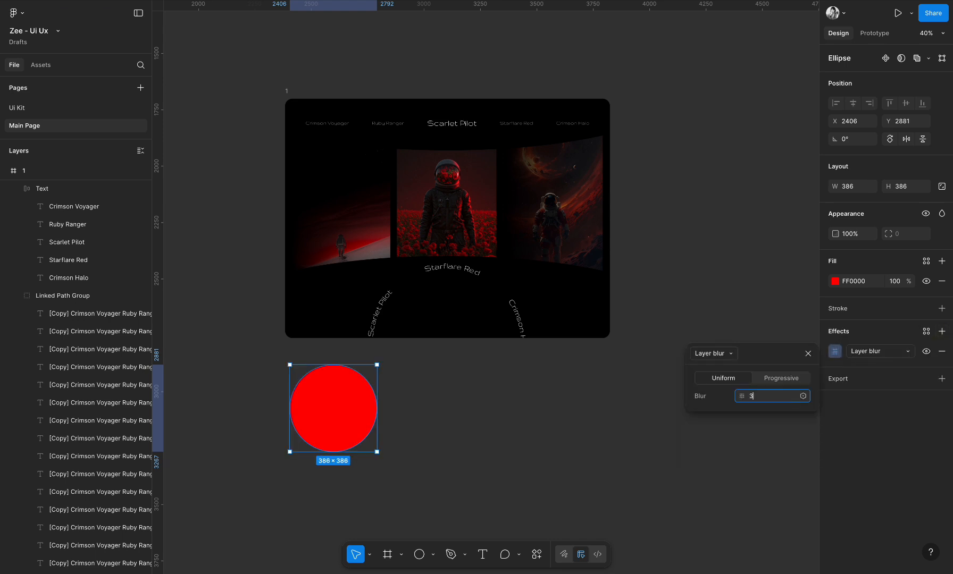
key("Return")
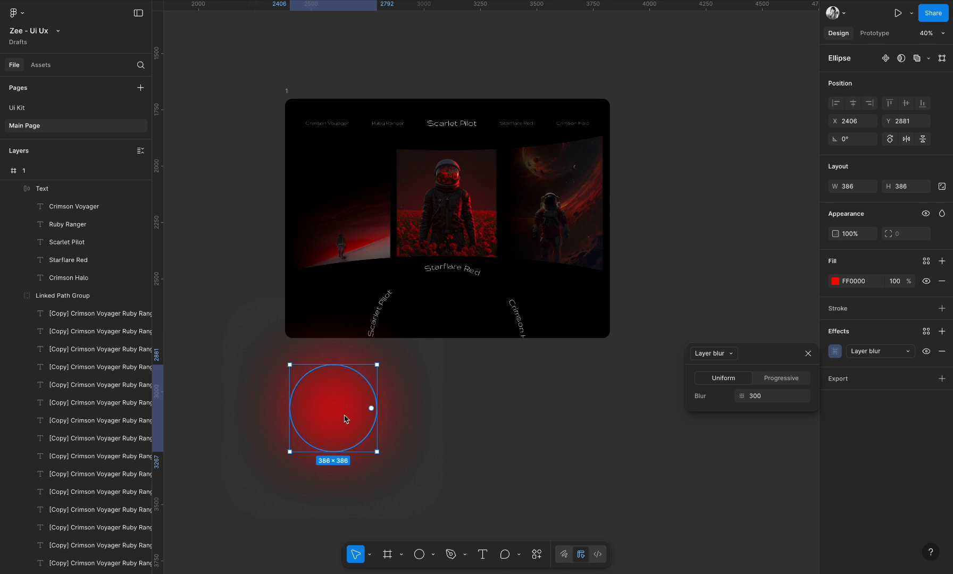
left_click_drag(342, 410, 459, 342)
left_click(853, 104)
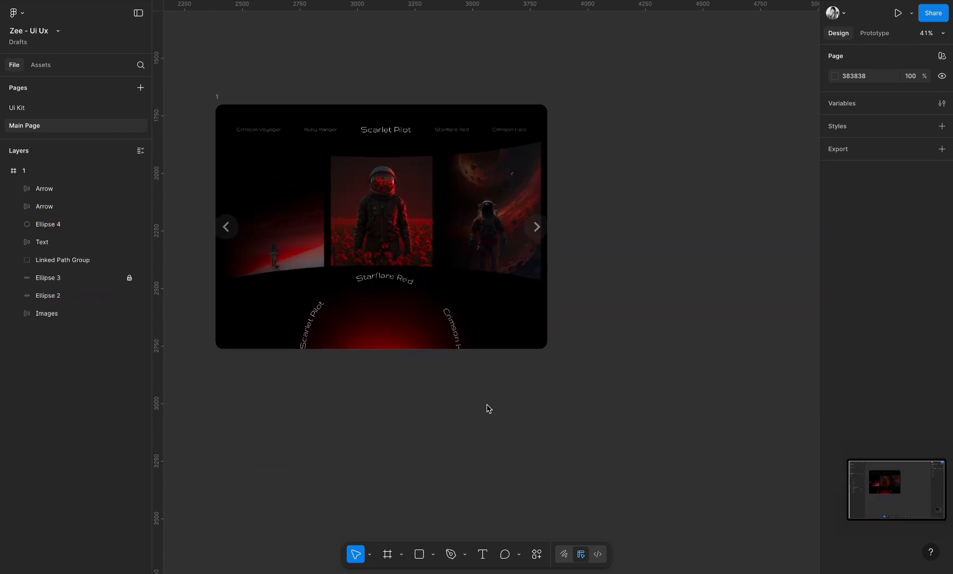
- Duplicate frame 1 and place the copy to its right
left_click(218, 97)
left_click_drag(219, 98, 569, 92)
scroll(566, 91, "right", 5)
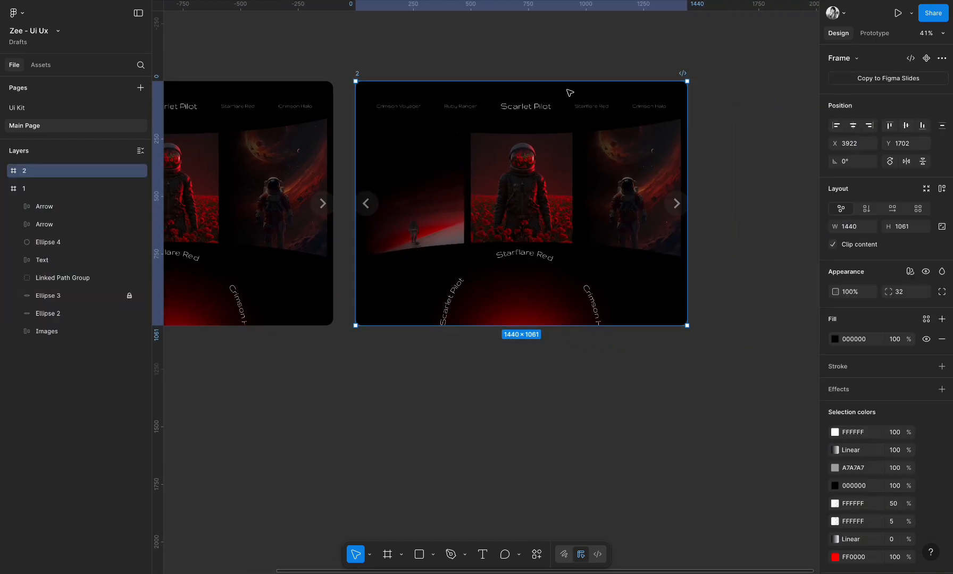
left_click(566, 59)
- Rotate the Linked Path Group in frame 2 to -90° so Scarlet Pilot sits at the top of the curve
left_click(584, 305)
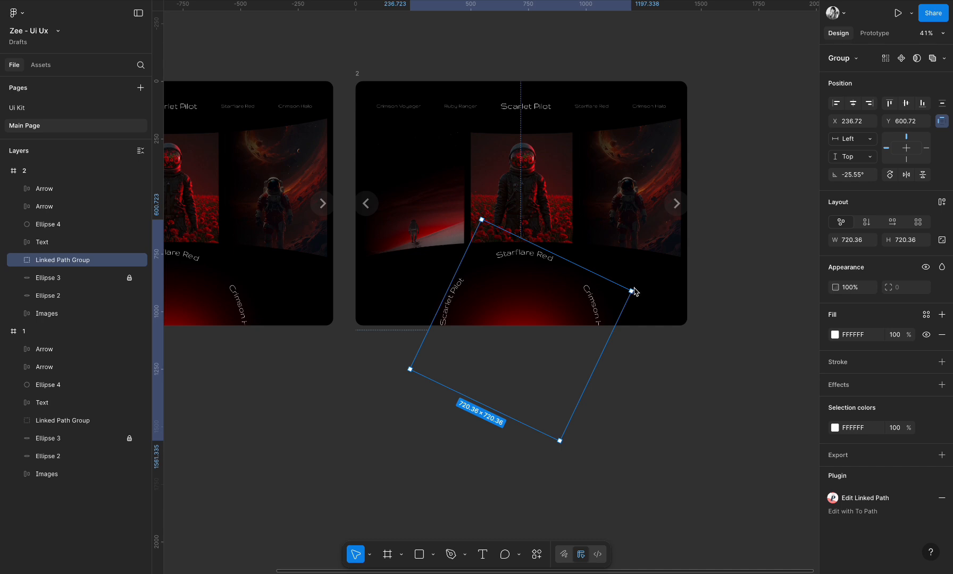
scroll(633, 291, "up", 5)
left_click_drag(633, 288, 595, 556)
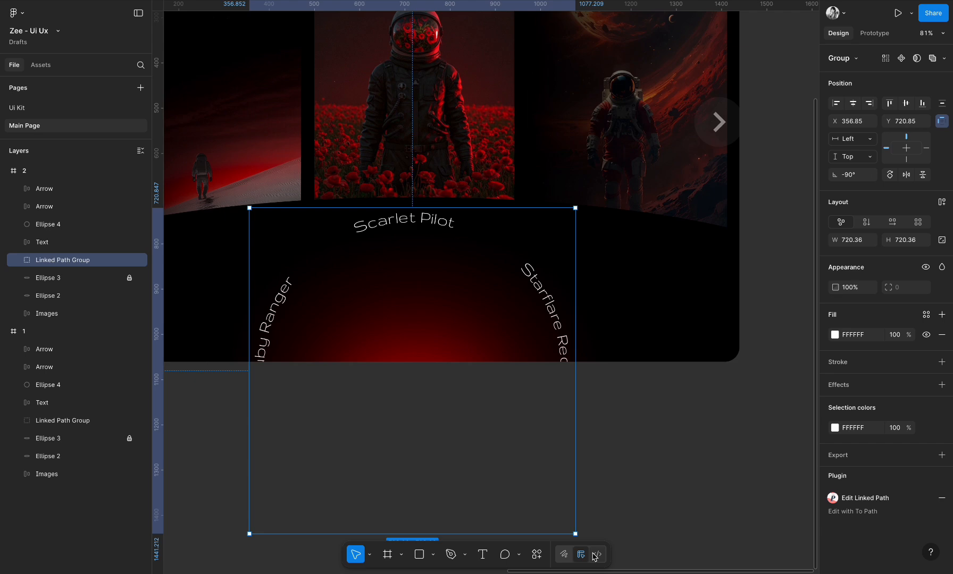
left_click(641, 497)
- Set the gradient overlay opacity of Image-3, the poppy-field astronaut in frame 2, to 100%
scroll(443, 140, "down", 3)
double_click(453, 136)
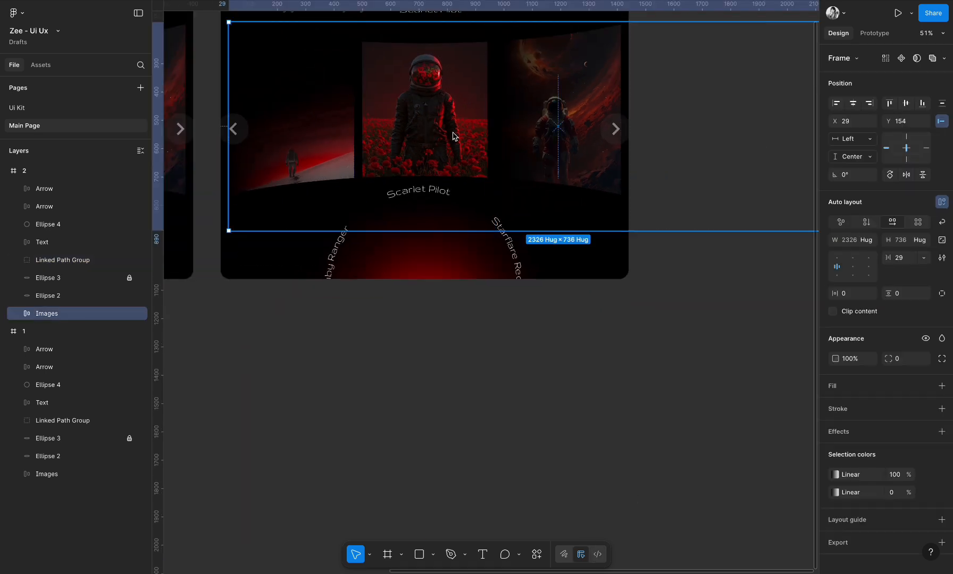
left_click(896, 414)
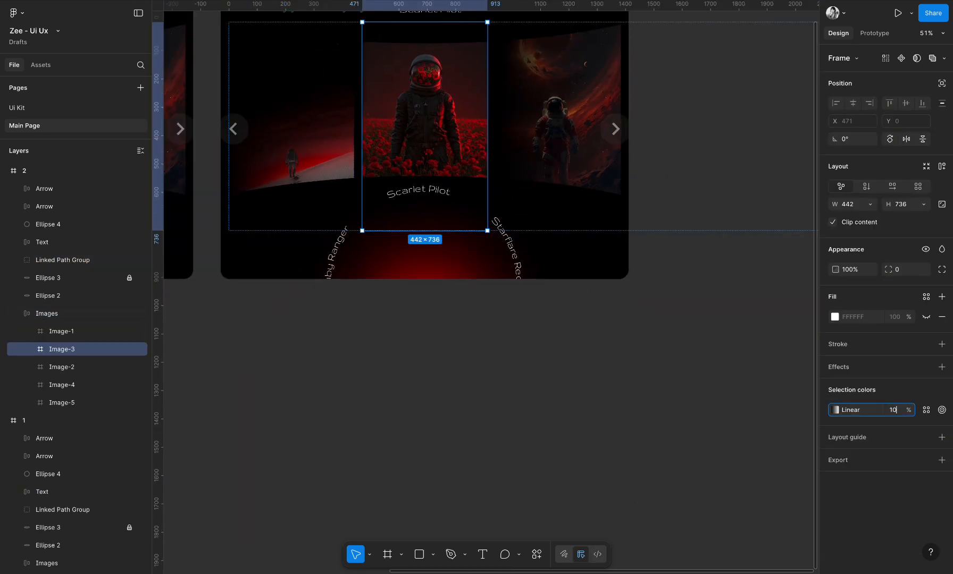
key("Return")
- Shift frame 2's Images row left to X -446 so that Image-2 sits in the centre
scroll(640, 292, "up", 2)
scroll(640, 291, "left", 2)
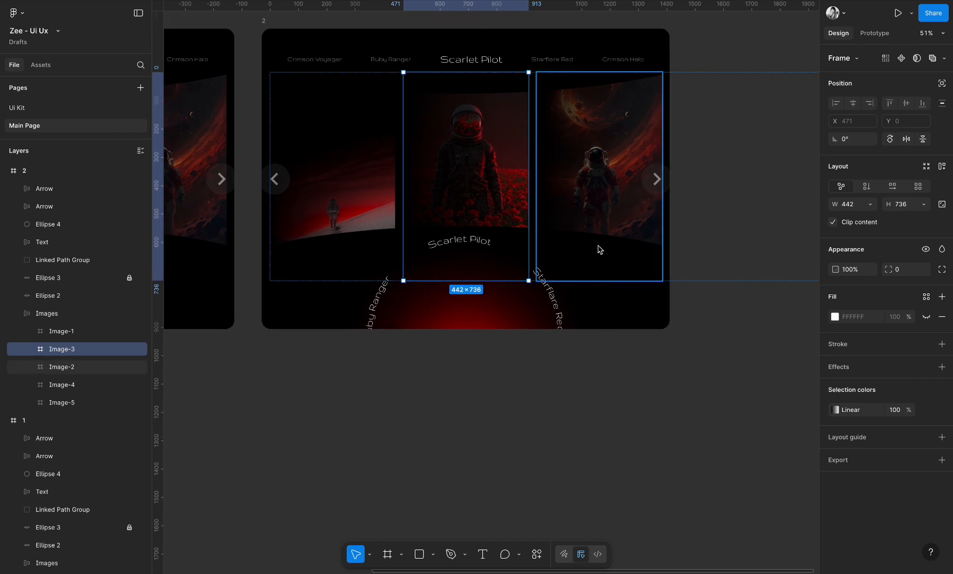
left_click(587, 205)
left_click(587, 334)
left_click(587, 210)
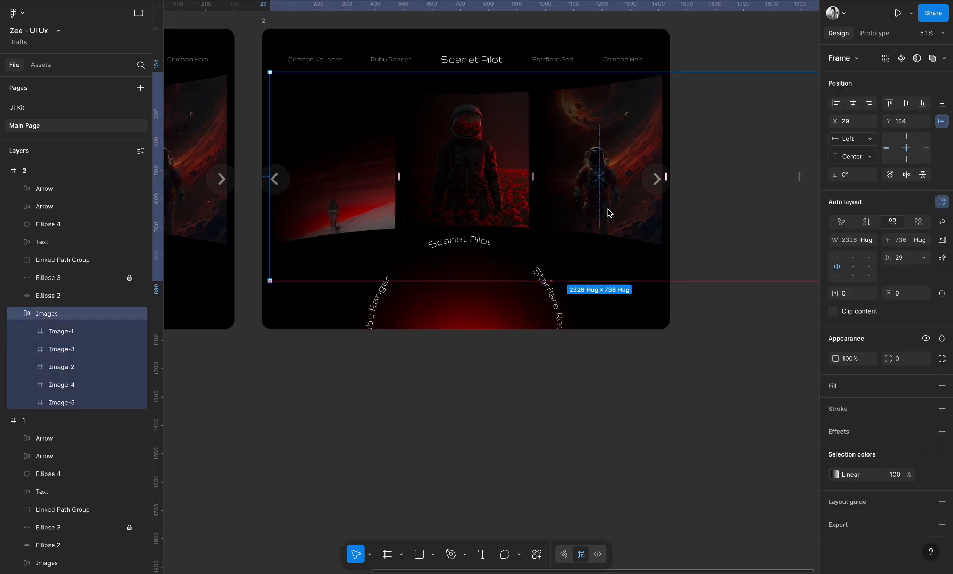
left_click_drag(606, 209, 472, 209)
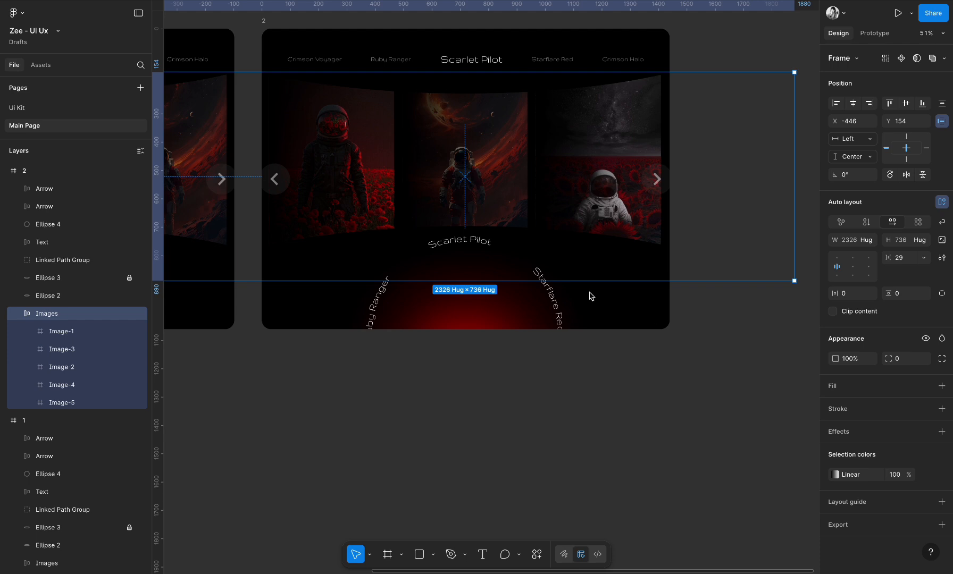
- Set the gradient overlay opacity of Image-2 in frame 2 to 0%
left_click(438, 166)
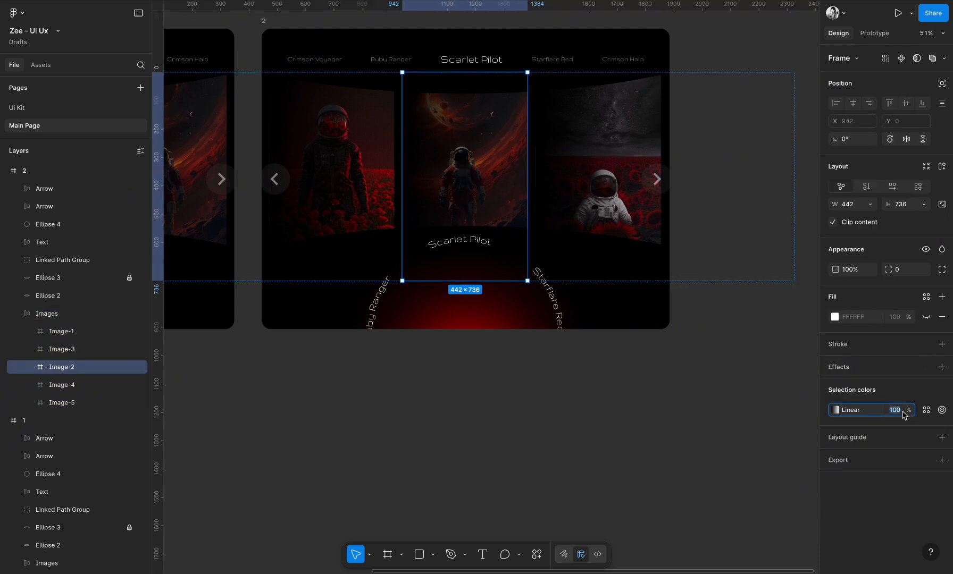
left_click(658, 413)
scroll(649, 416, "up", 2)
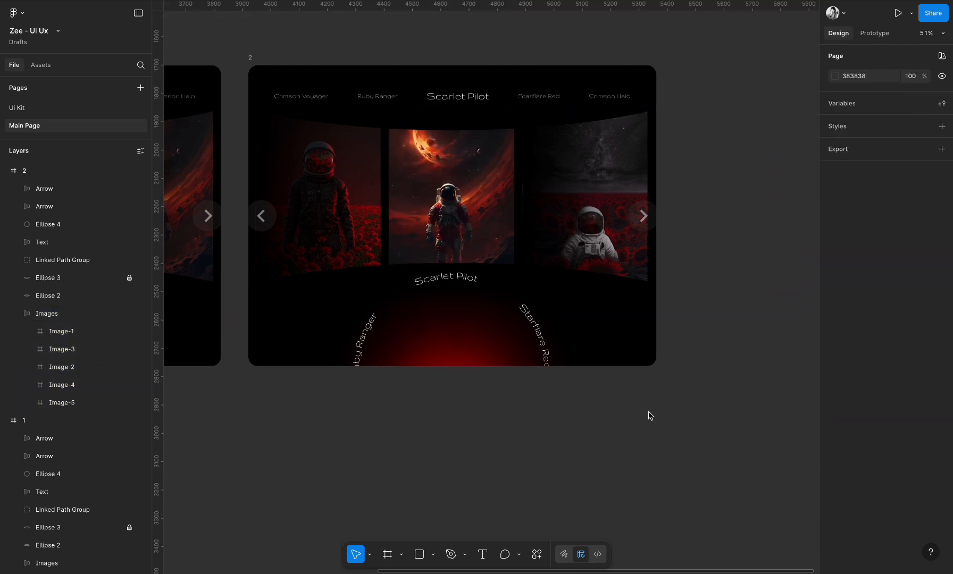
- Duplicate frame 2 and place the copy to its right as frame 3
scroll(607, 421, "down", 5)
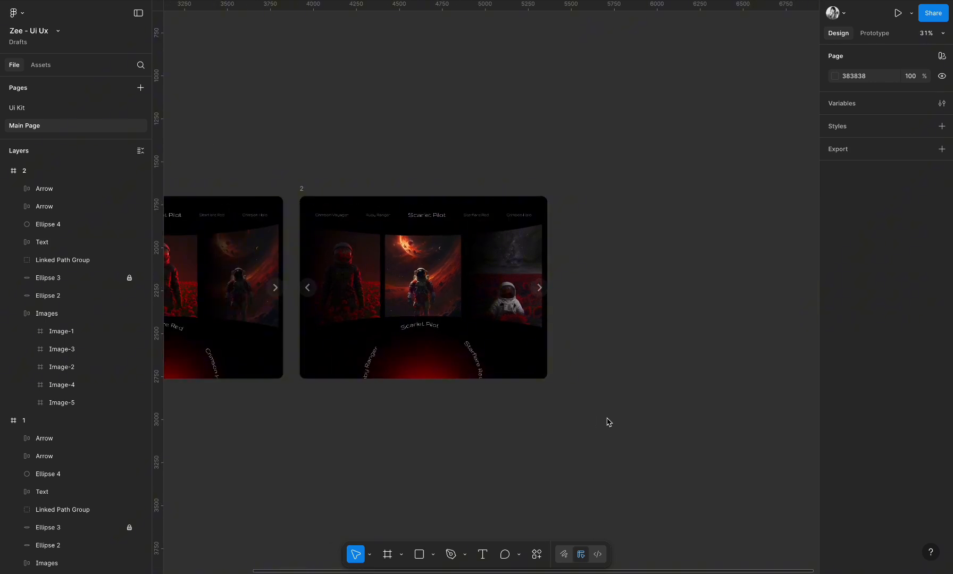
left_click_drag(296, 188, 567, 184)
left_click(597, 176)
- Restore the gradient overlay on Image-2 in frame 3 to 100% opacity
scroll(598, 177, "right", 3)
scroll(598, 177, "up", 5)
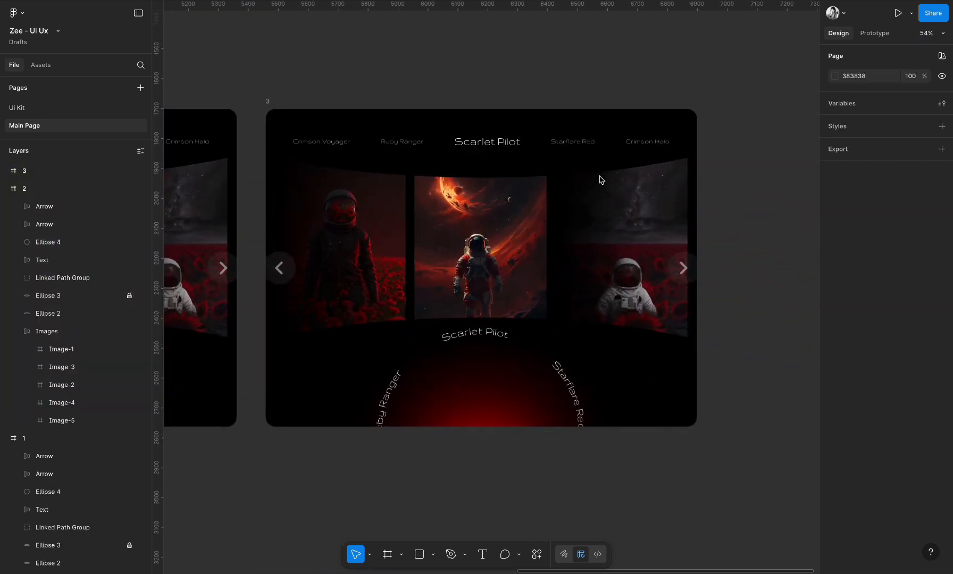
left_click(506, 213)
left_click(506, 213)
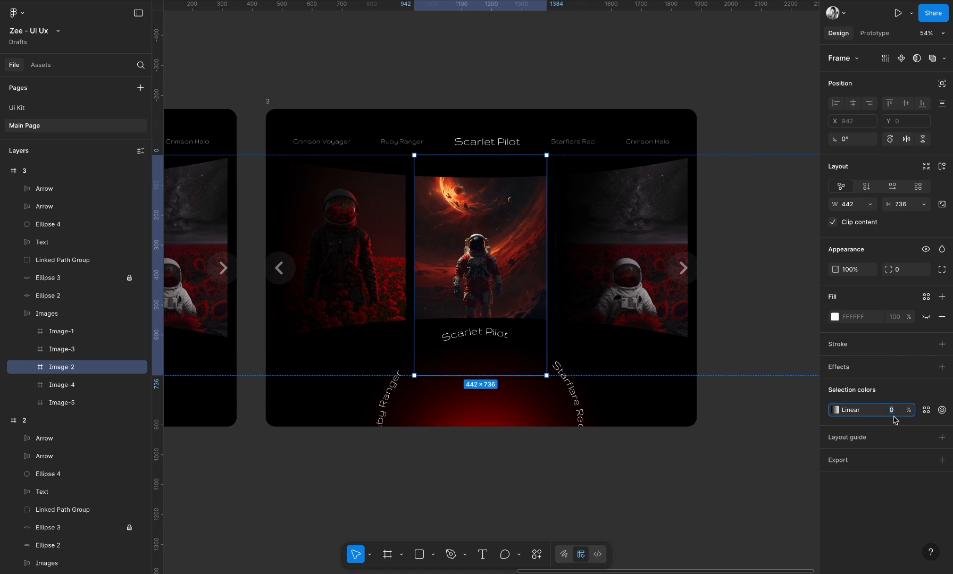
left_click(651, 446)
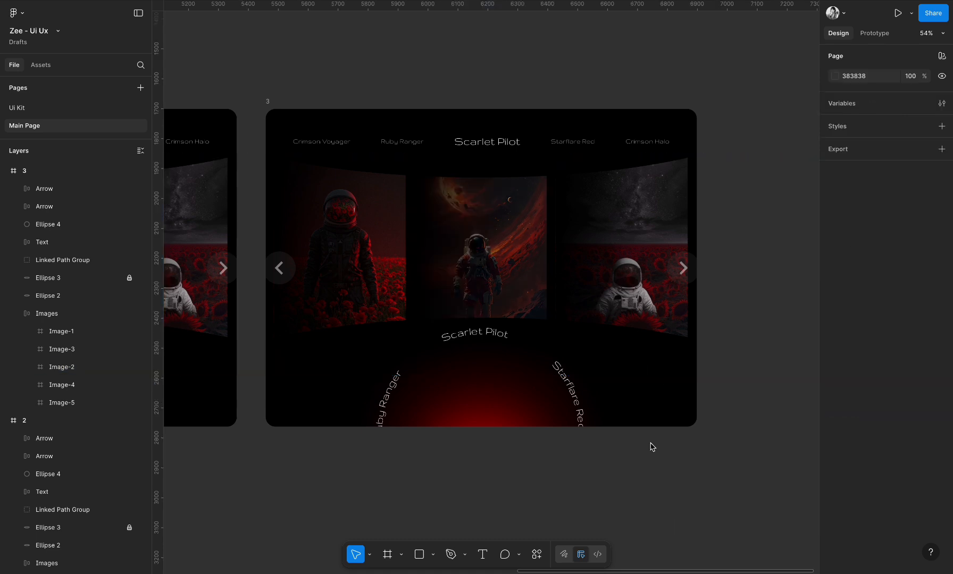
- Shift frame 3's Images row left to X -930 to centre Image-4, and set that image's gradient overlay opacity to 0%
left_click(627, 263)
left_click_drag(628, 263, 497, 266)
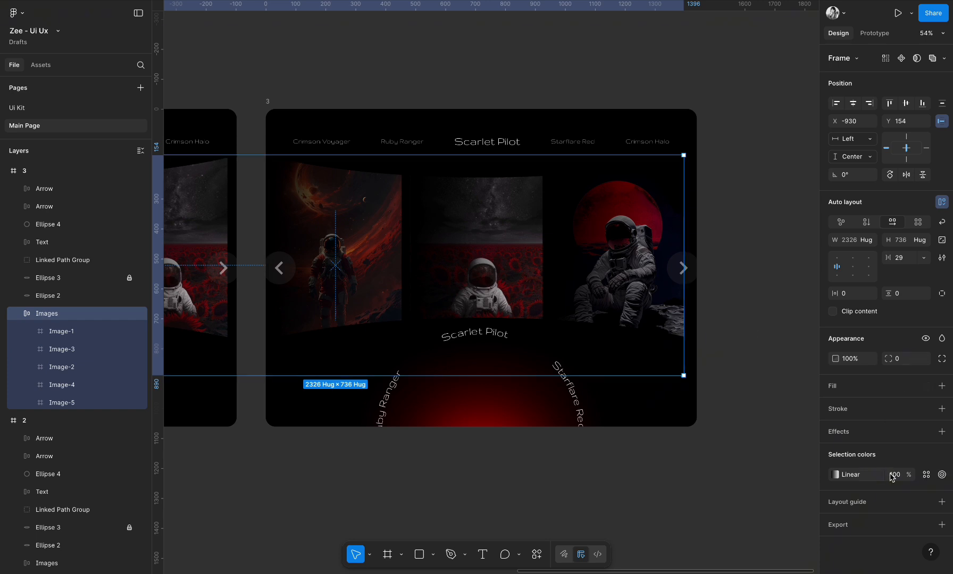
left_click(517, 225)
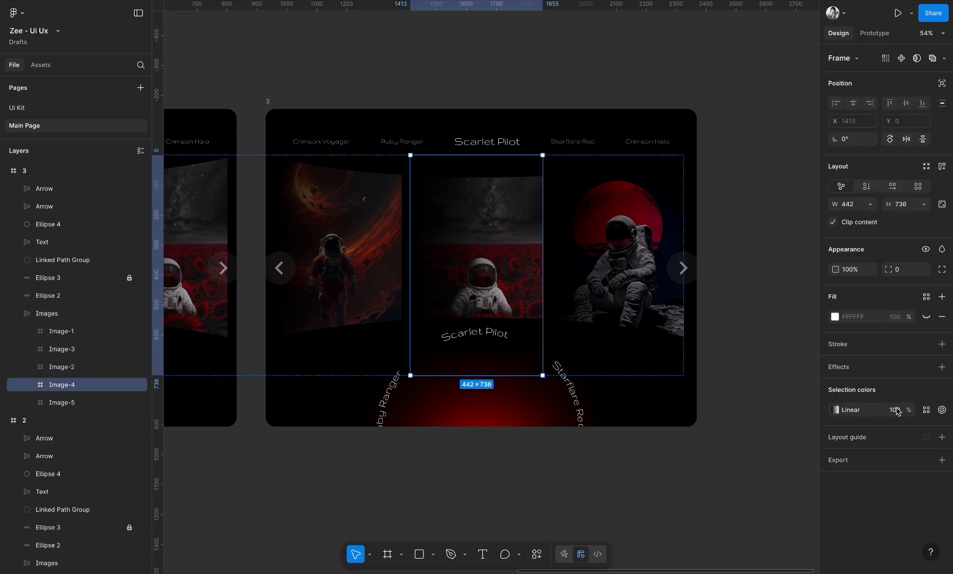
type("0")
key("Return")
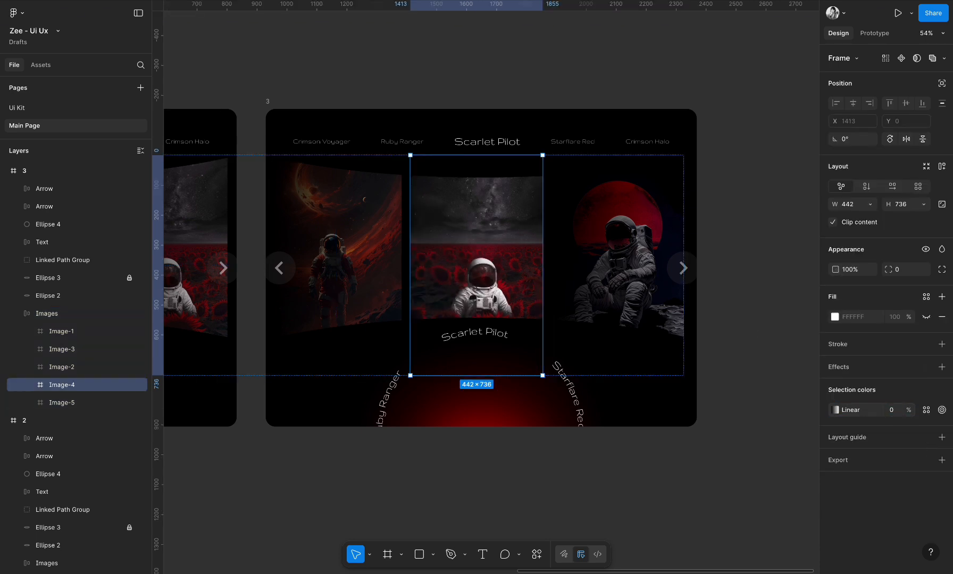
left_click(684, 470)
- Rotate the Linked Path Group in frame 3 to about -28° so Starflare Red sits at the top of the curve
left_click(585, 406)
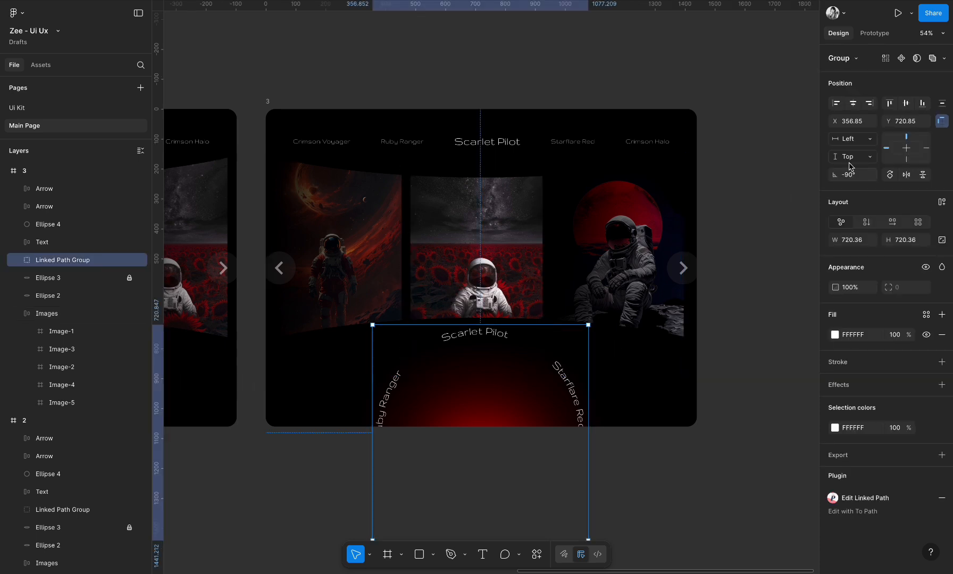
left_click(732, 373)
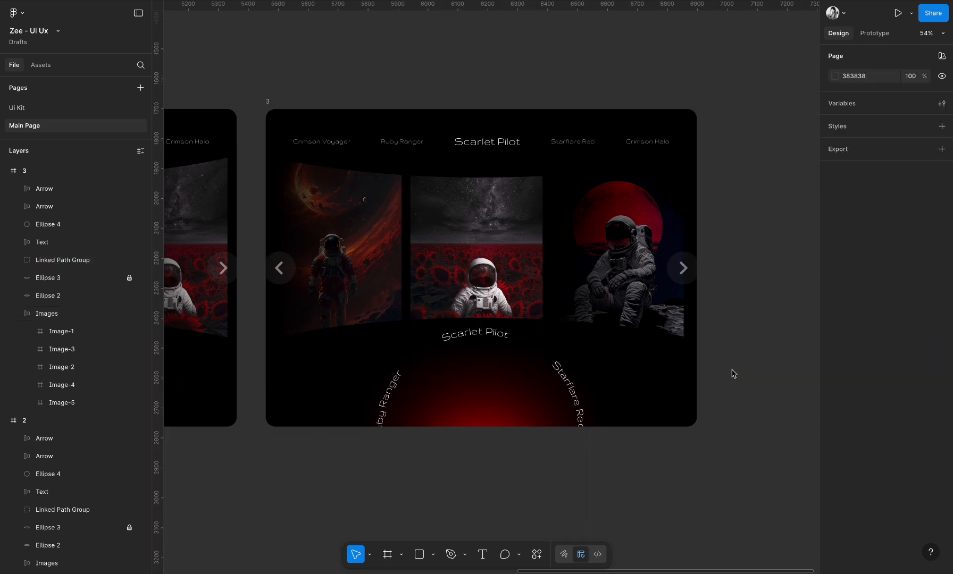
scroll(733, 373, "down", 1)
left_click(574, 349)
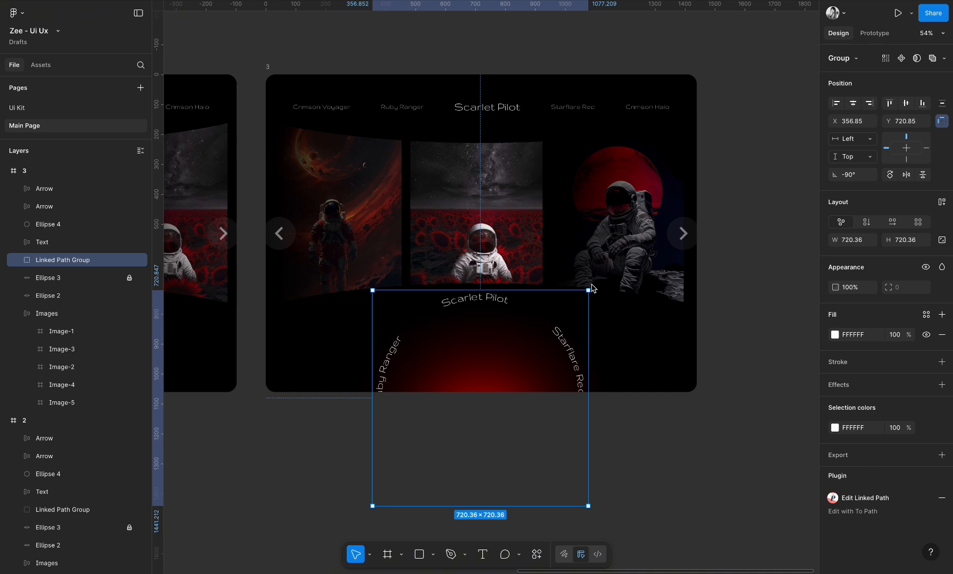
left_click_drag(592, 288, 434, 252)
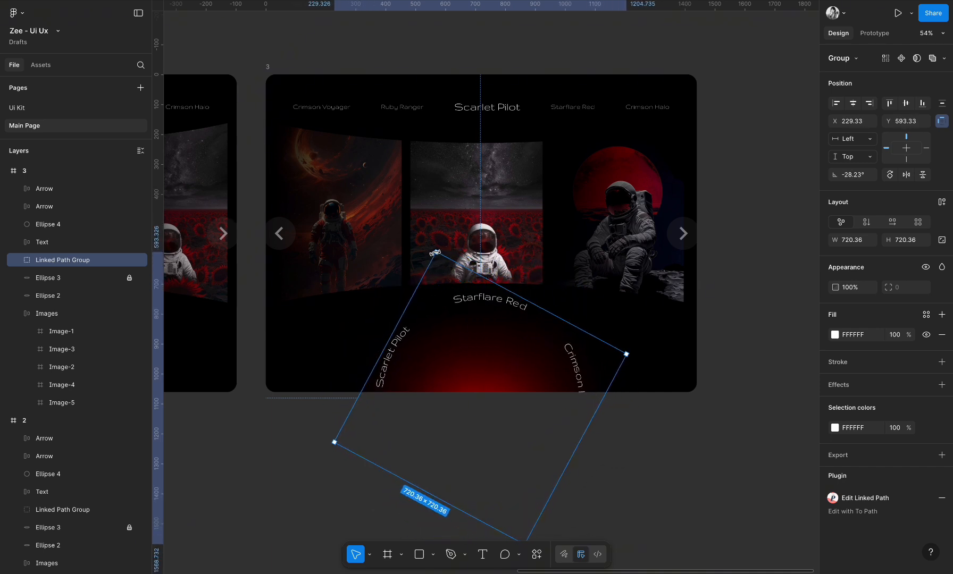
left_click(303, 449)
- Add an on-click prototype connection from frame 1's forward arrow that navigates to frame 2
scroll(298, 443, "down", 4)
scroll(297, 443, "left", 3)
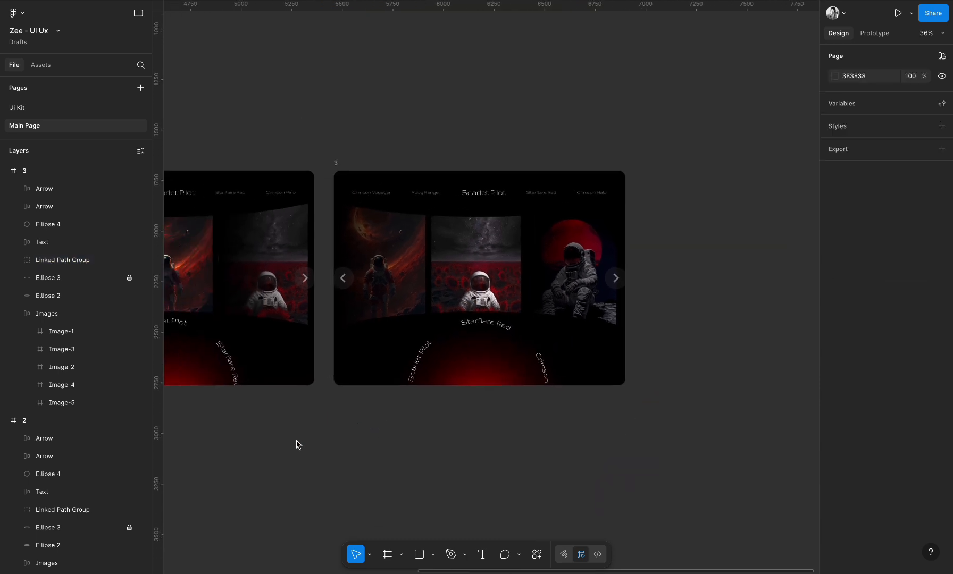
scroll(299, 445, "left", 3)
scroll(298, 444, "down", 4)
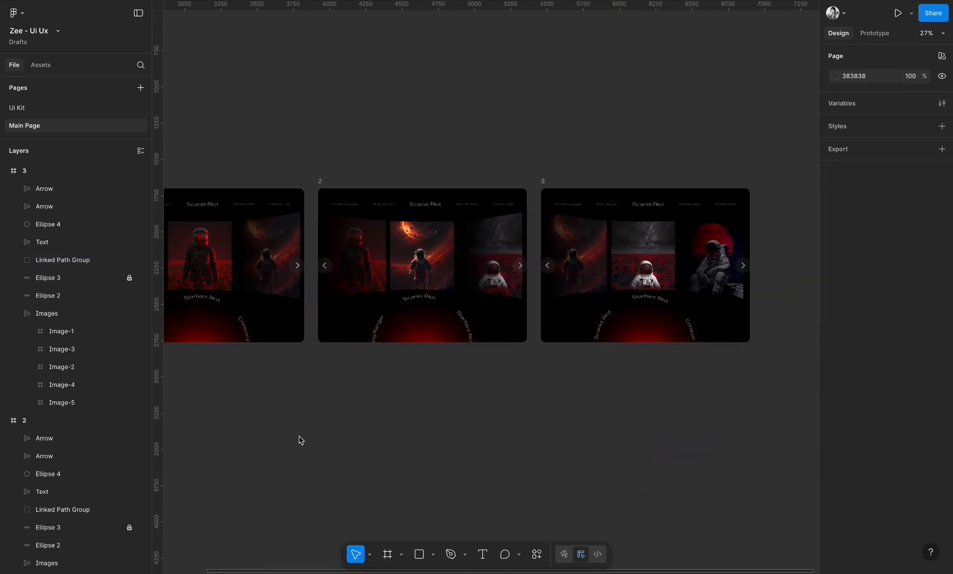
scroll(373, 468, "down", 2)
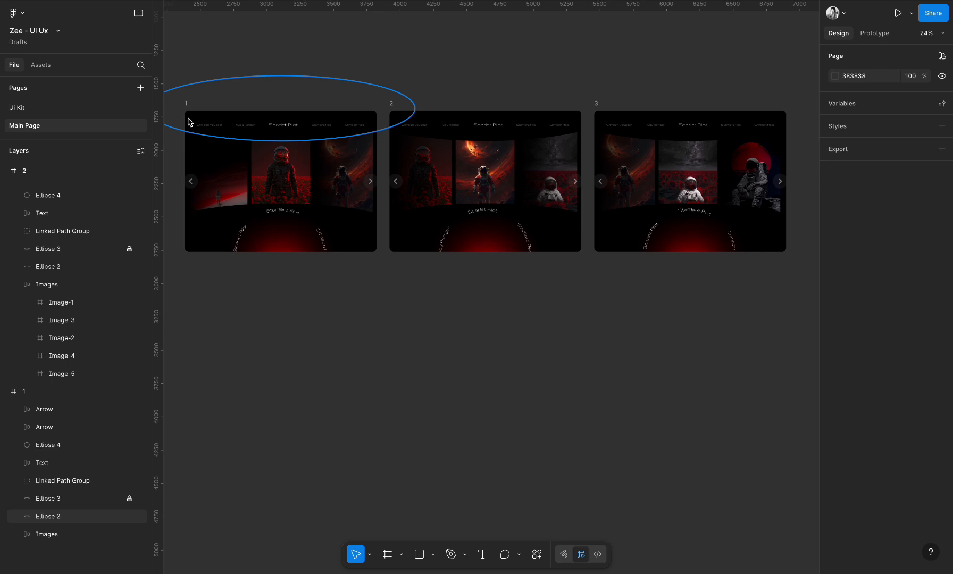
left_click(187, 103)
left_click(875, 34)
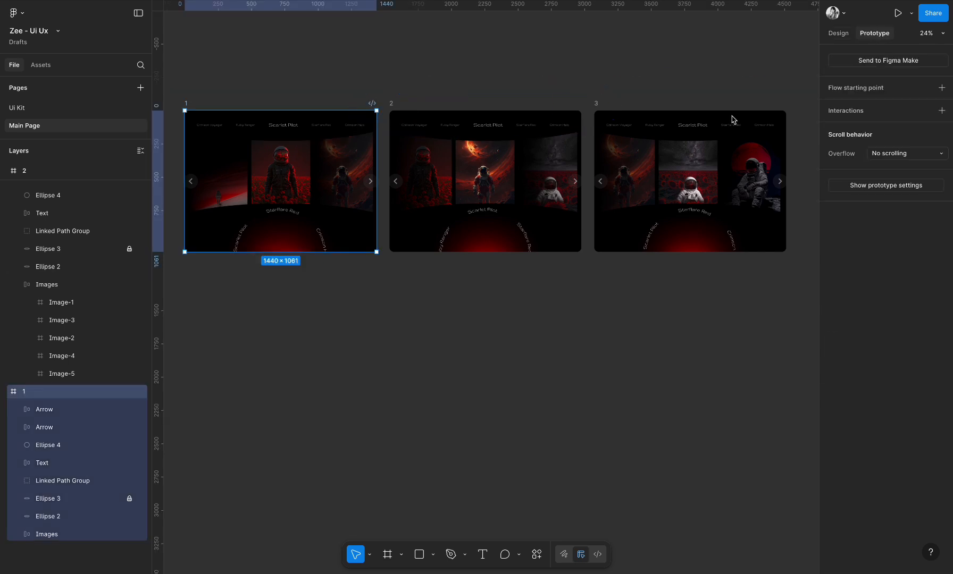
scroll(378, 183, "up", 5)
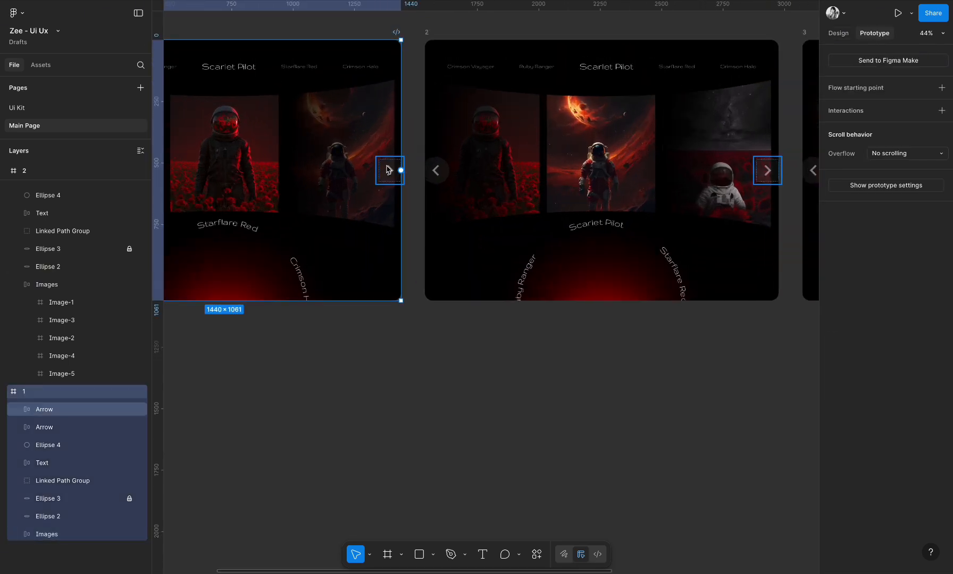
left_click(392, 169)
left_click_drag(404, 170, 439, 172)
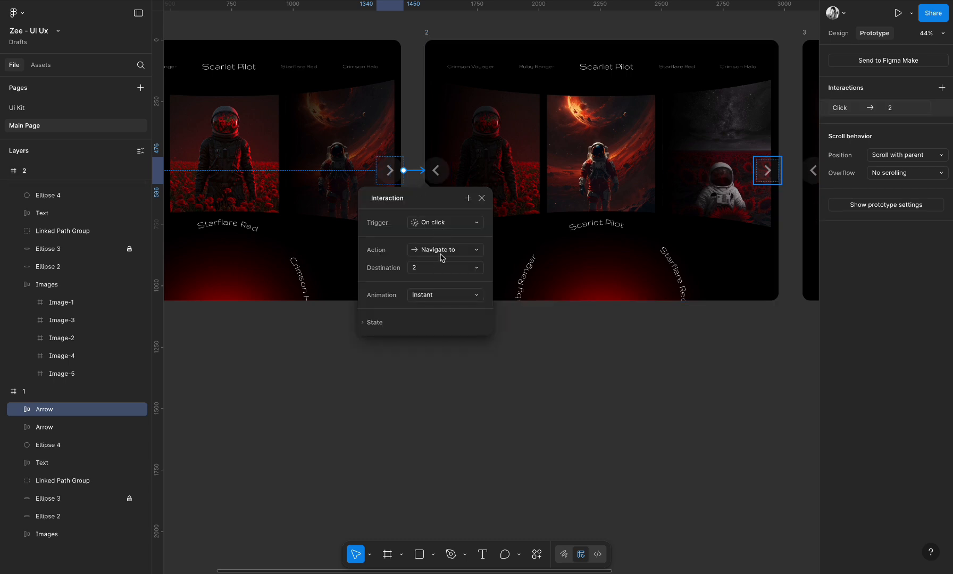
- Set the connection's animation to Smart animate with an Ease in and out back curve and a duration of 1000 ms
left_click(441, 297)
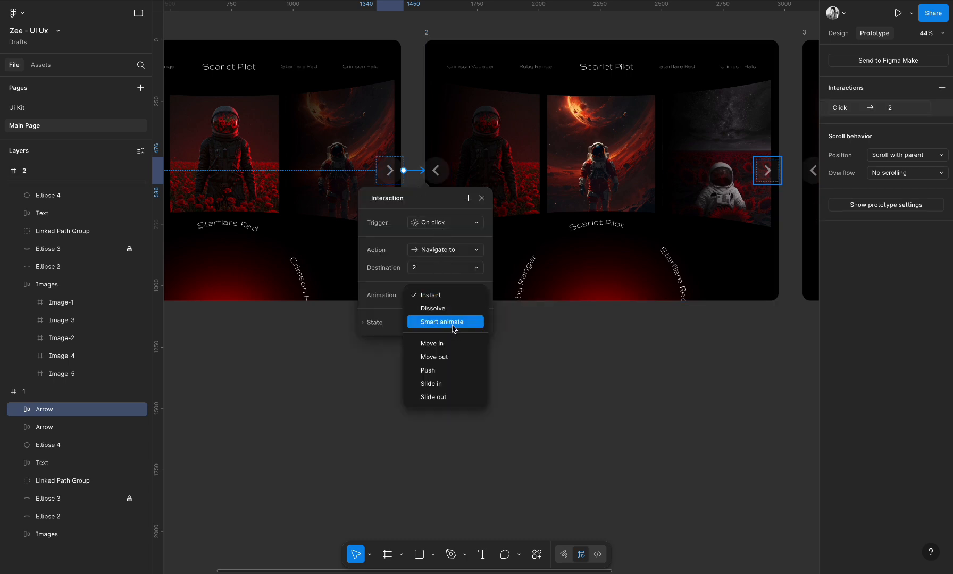
left_click(453, 323)
left_click(450, 314)
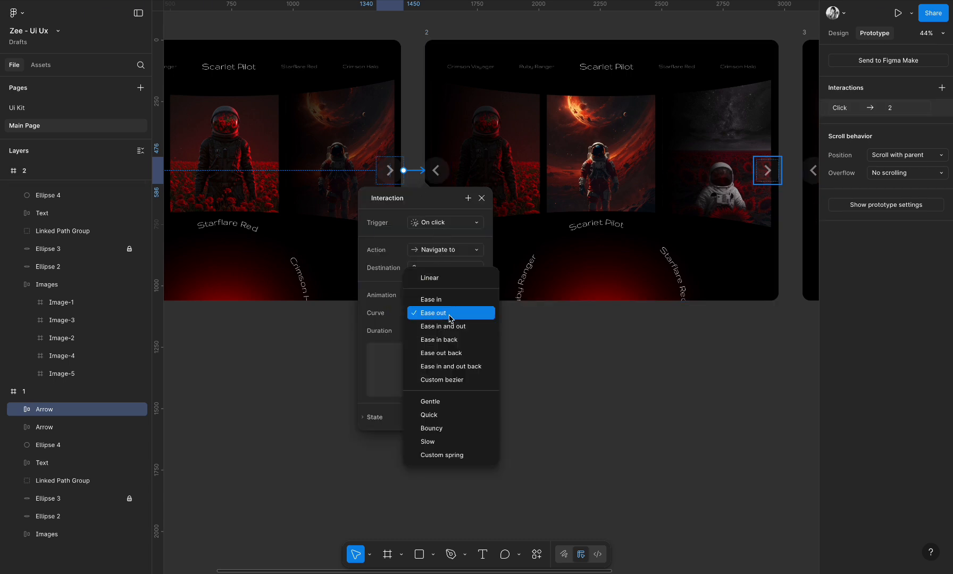
left_click(487, 370)
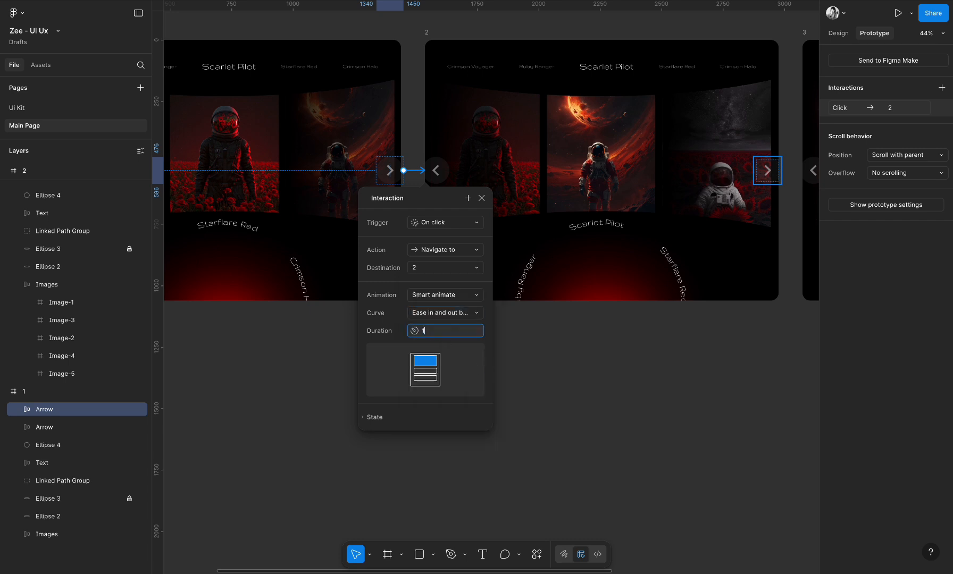
left_click(334, 378)
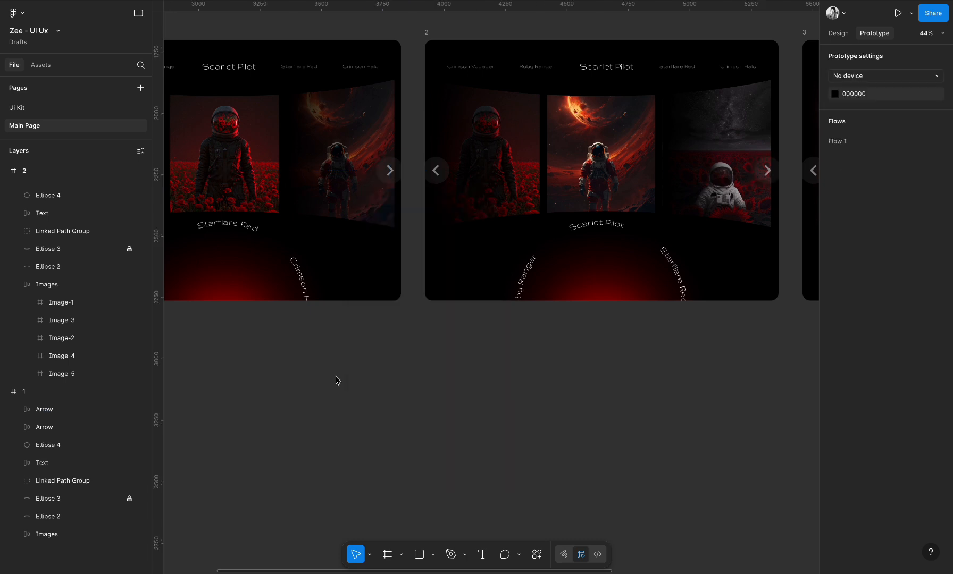
- Connect frame 2's back arrow to frame 1 in the prototype
key("shift+1")
scroll(376, 296, "up", 5)
left_click(415, 217)
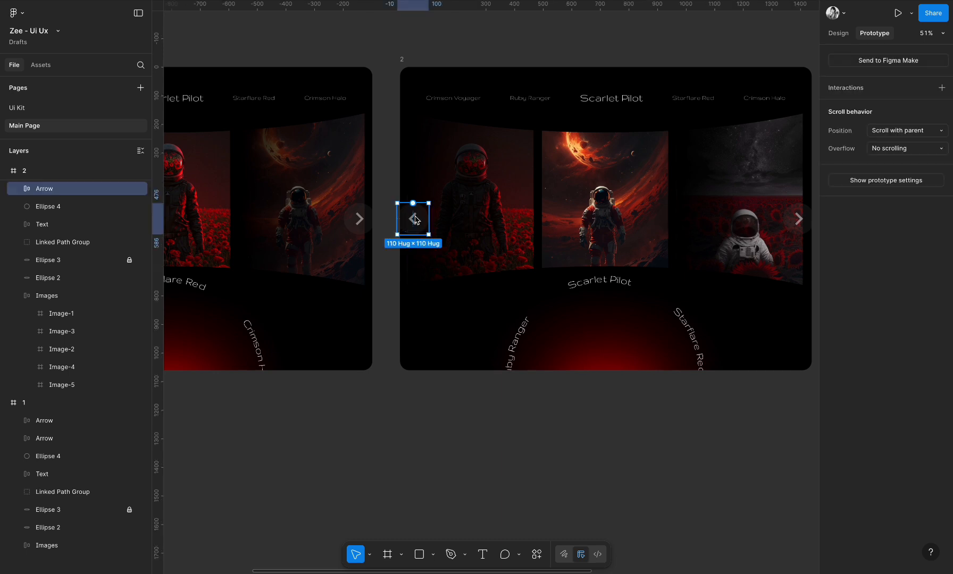
left_click_drag(397, 219, 362, 253)
- Connect frame 2's forward arrow to frame 3 in the prototype
scroll(450, 366, "right", 5)
left_click(536, 444)
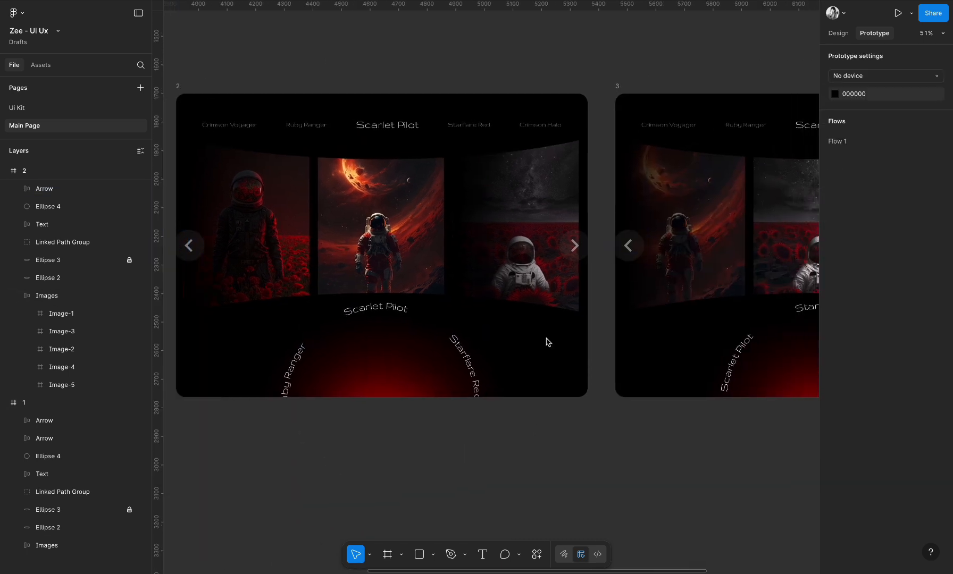
left_click(572, 244)
left_click_drag(590, 246, 564, 287)
- Connect frame 3's back arrow to frame 2 with an on-click Smart animate navigation
left_click(641, 246)
scroll(585, 287, "right", 10)
scroll(611, 279, "down", 3)
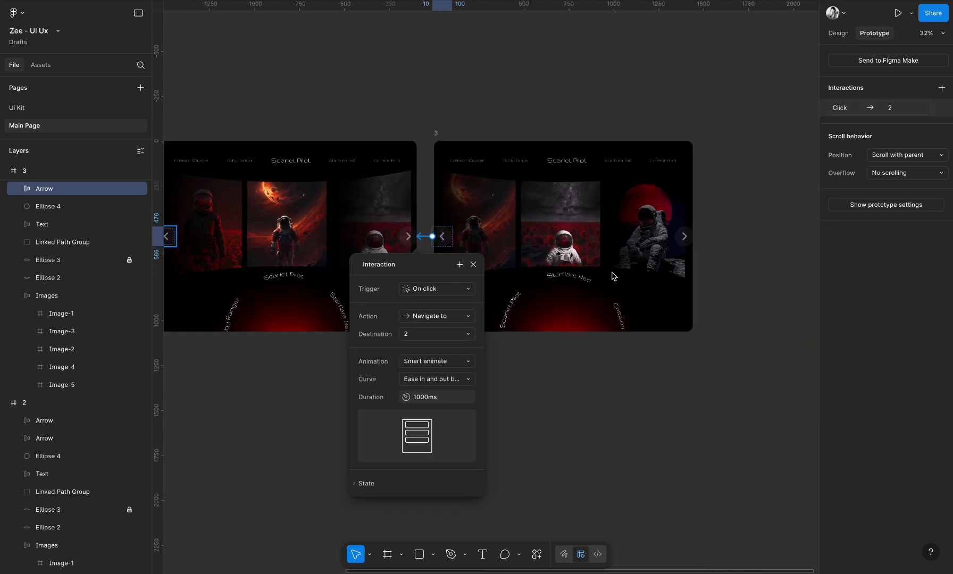
left_click(567, 390)
- Run the prototype from frame 1, advance the carousel through two slides, and go back to the first slide
scroll(567, 389, "left", 5)
key("ctrl+alt+Return")
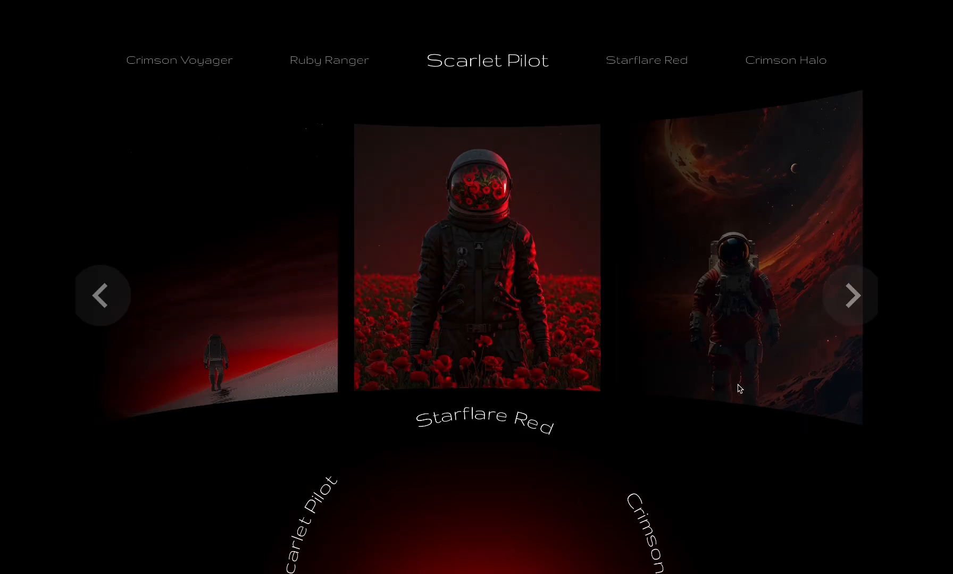
left_click(849, 314)
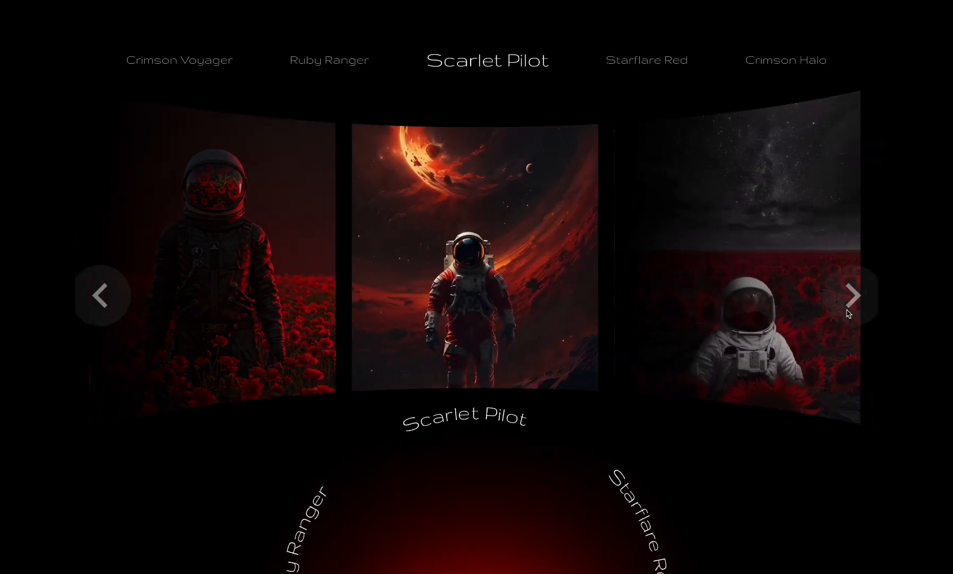
left_click(849, 314)
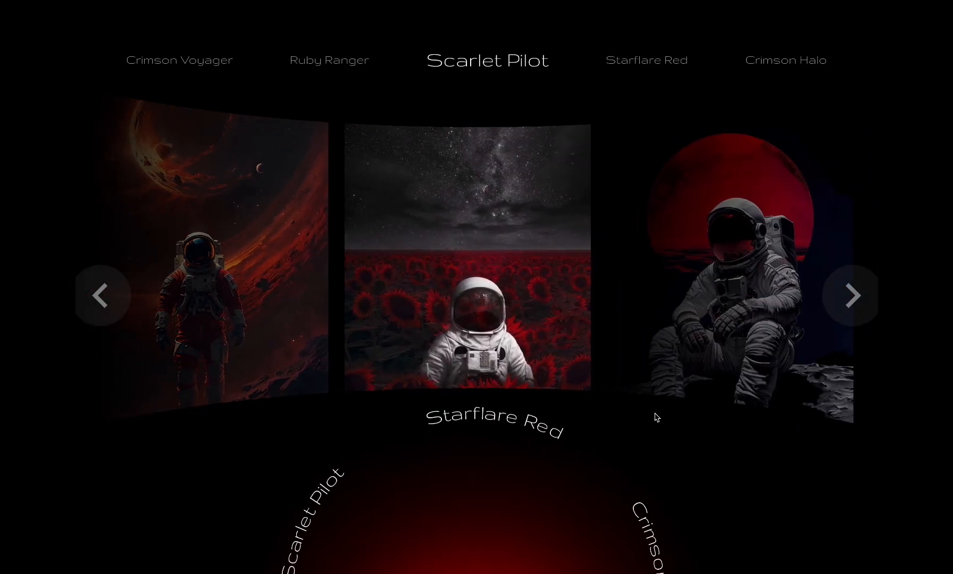
left_click(107, 301)
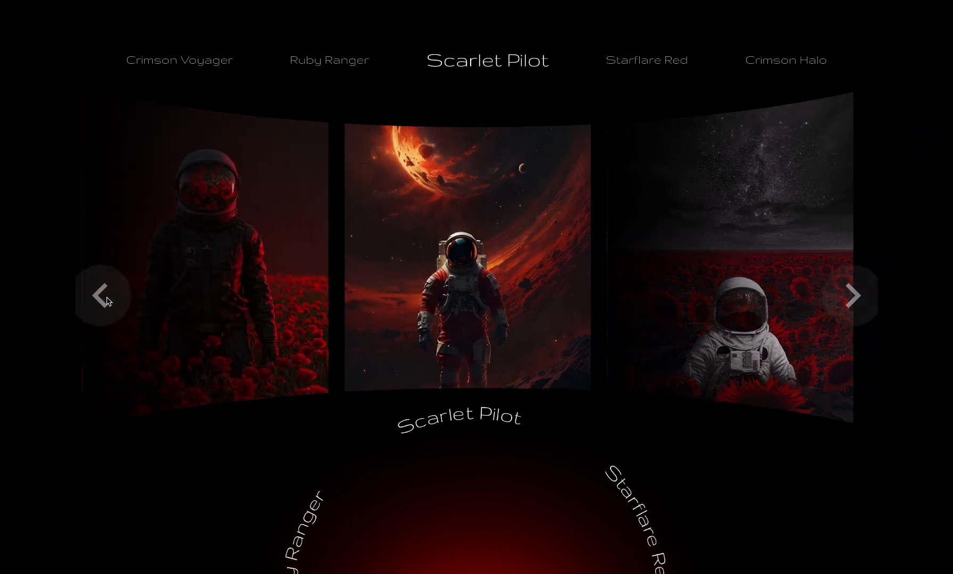
left_click(105, 301)
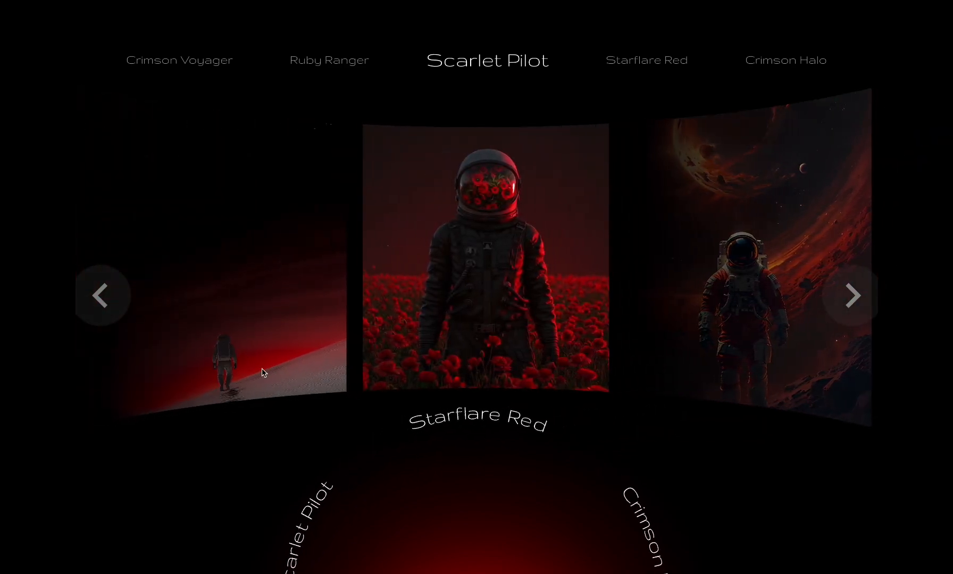